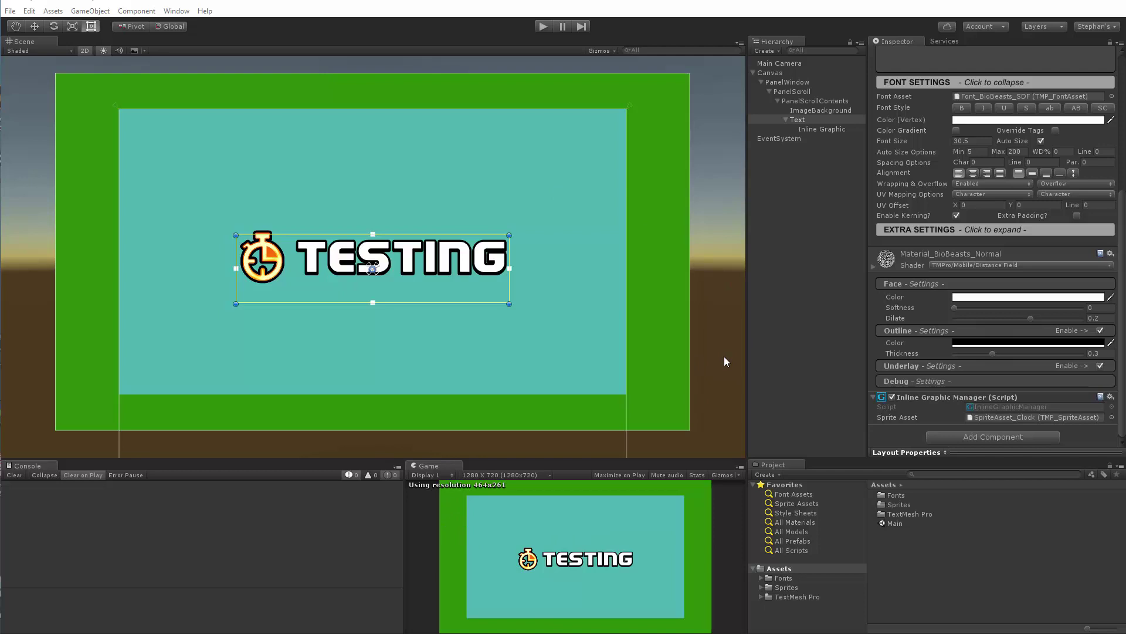
- Play-test the scene to check the TESTING text, then stop and list the TextMesh Pro folder's contents
click(544, 27)
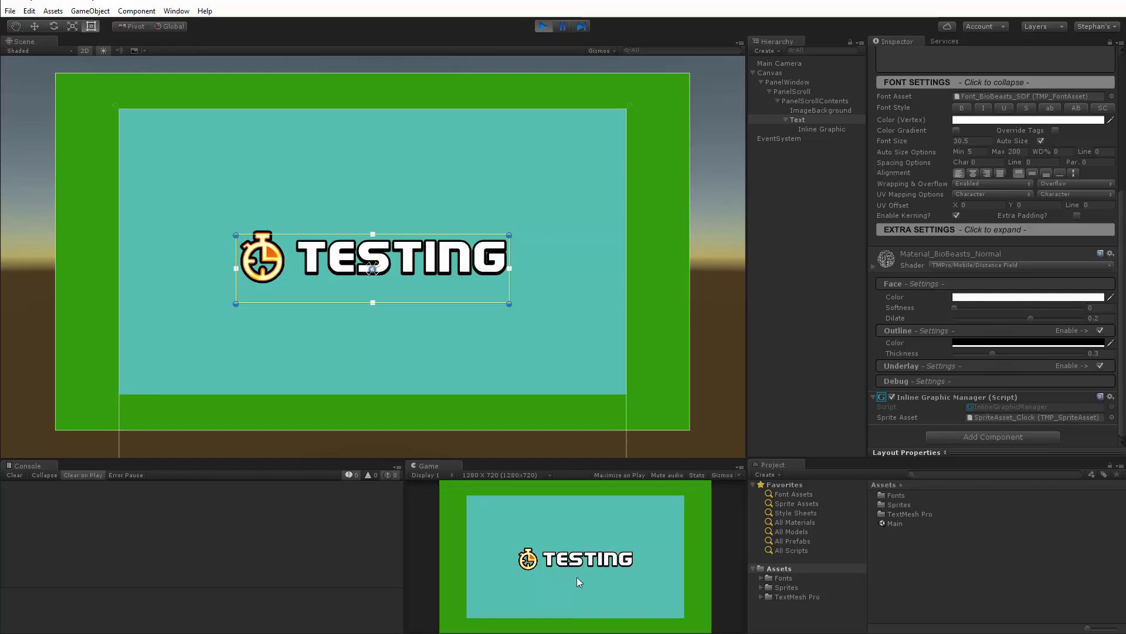
drag(576, 576, 571, 513)
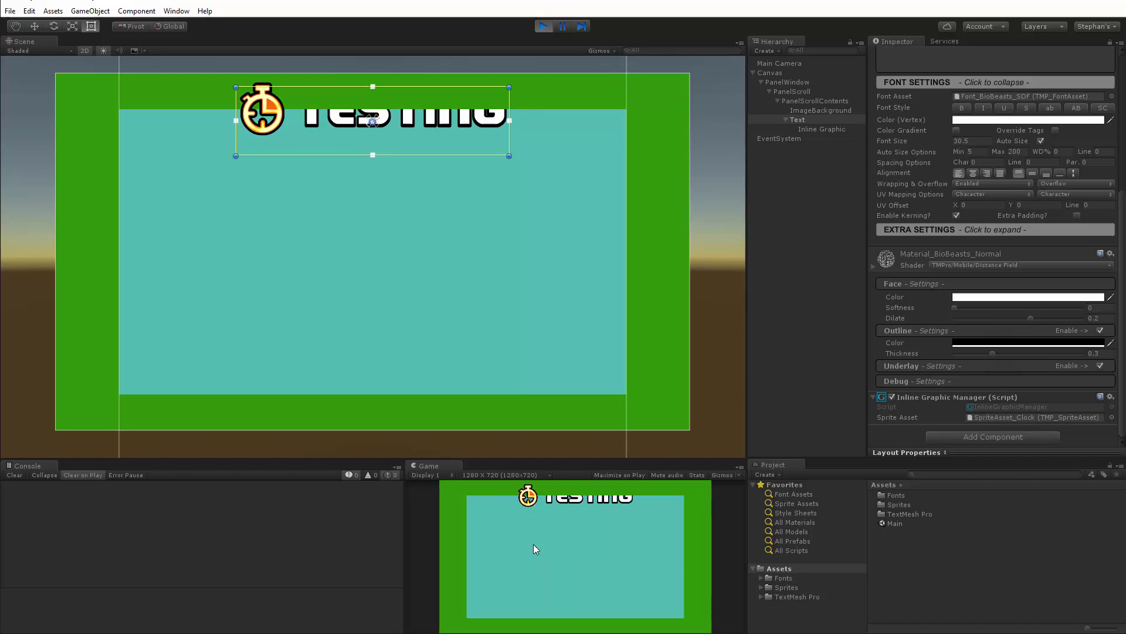
drag(564, 539, 565, 581)
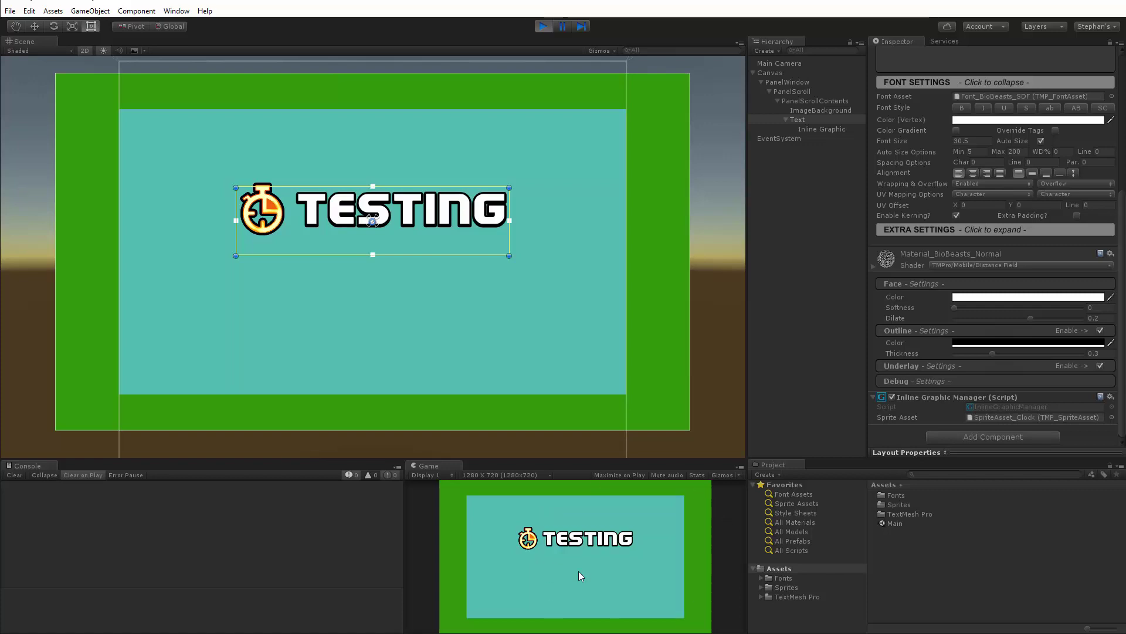
click(543, 25)
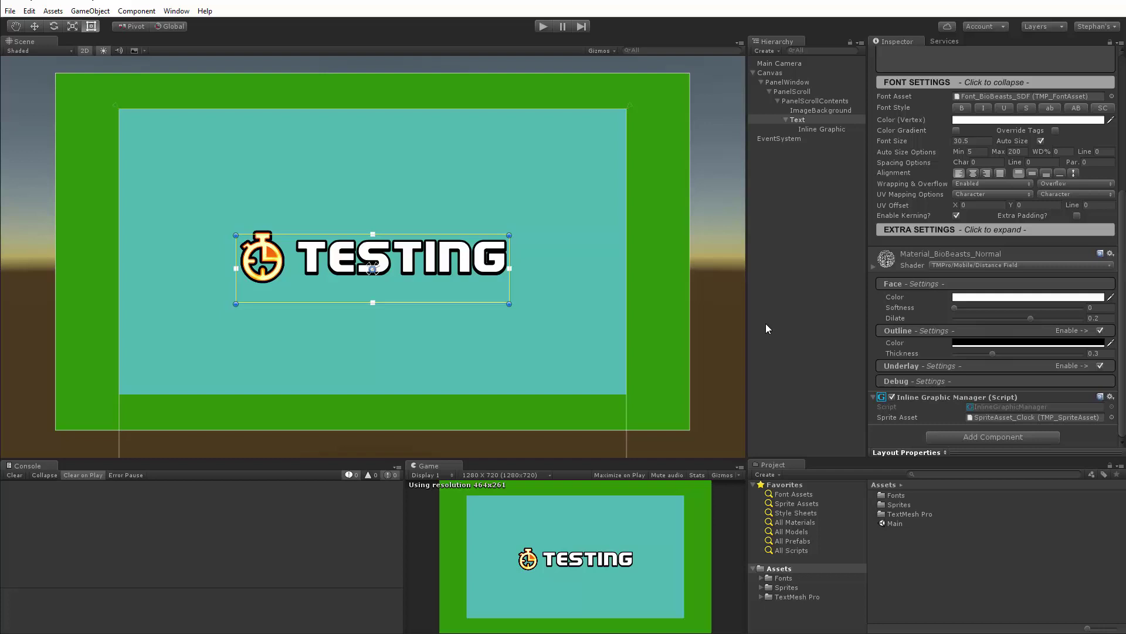
click(802, 596)
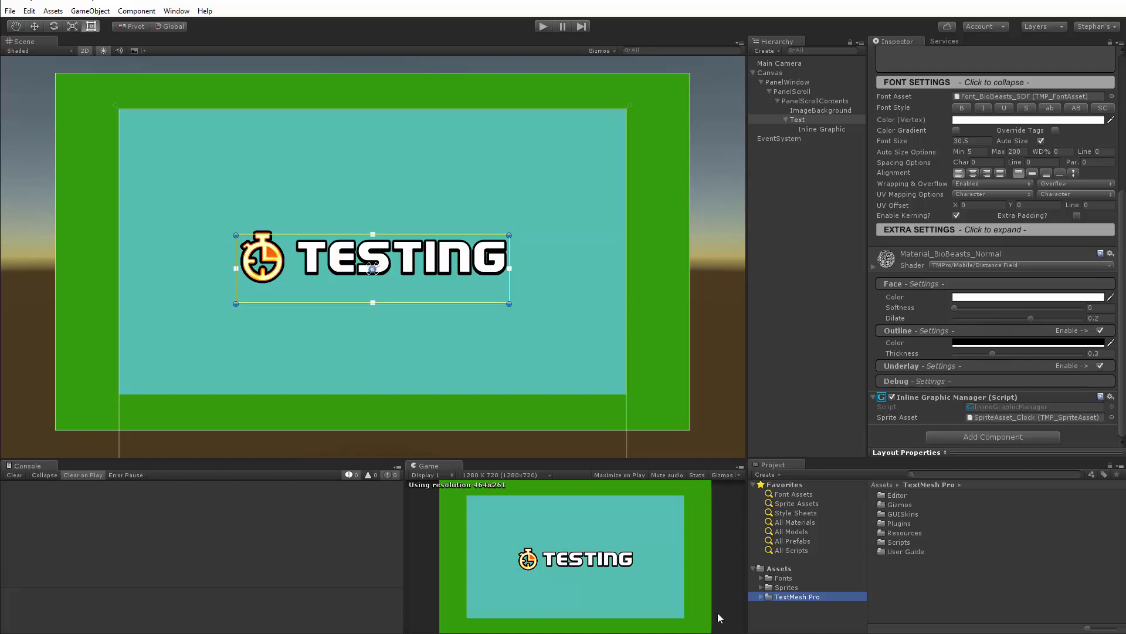
- Browse the Fonts and TextMesh Sprite Assets folders, then return to the TextMesh Pro folder
click(760, 578)
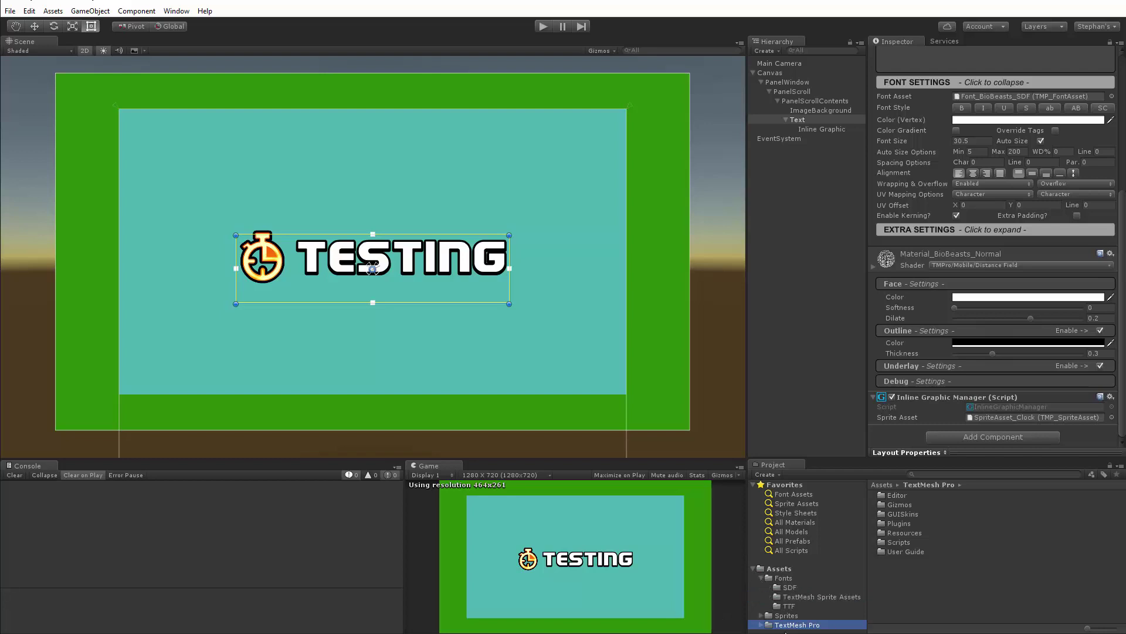
click(805, 597)
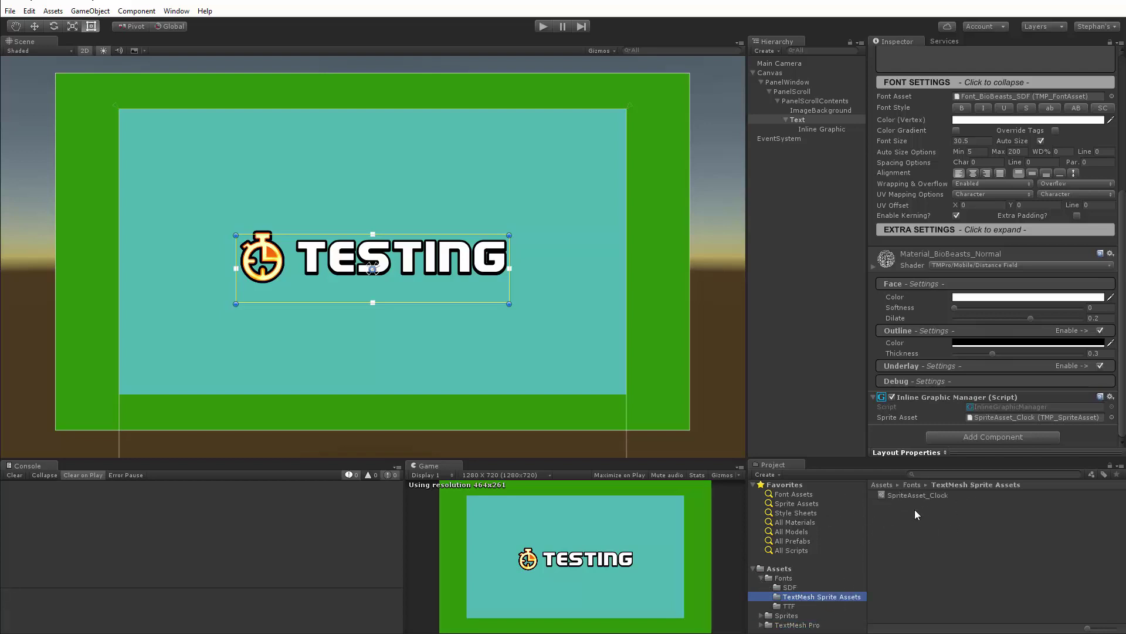
click(761, 577)
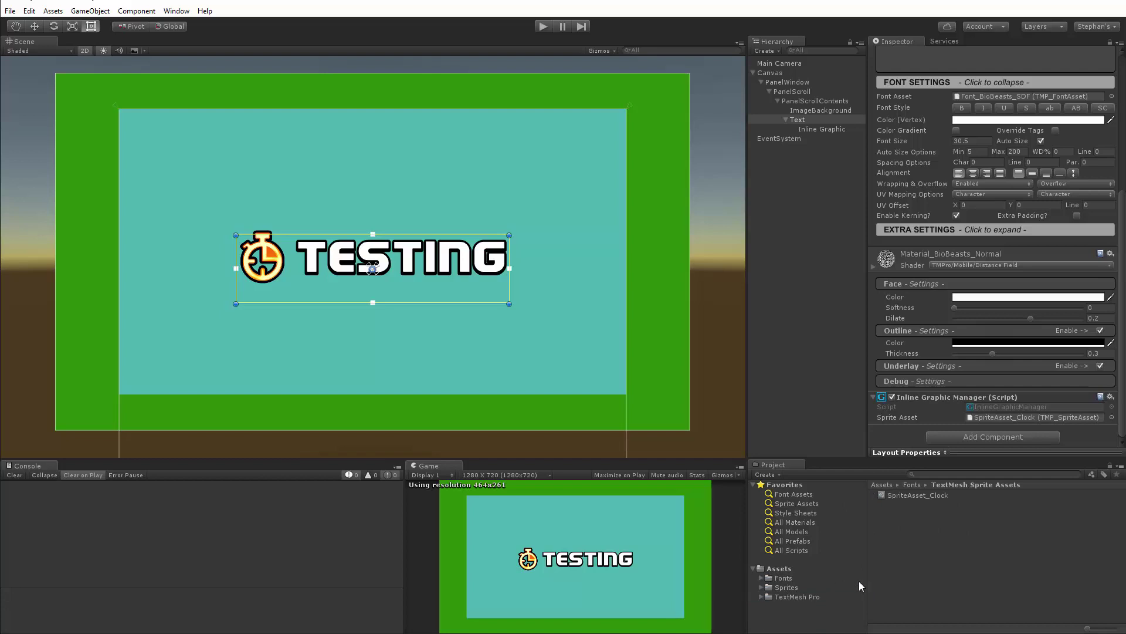
click(791, 597)
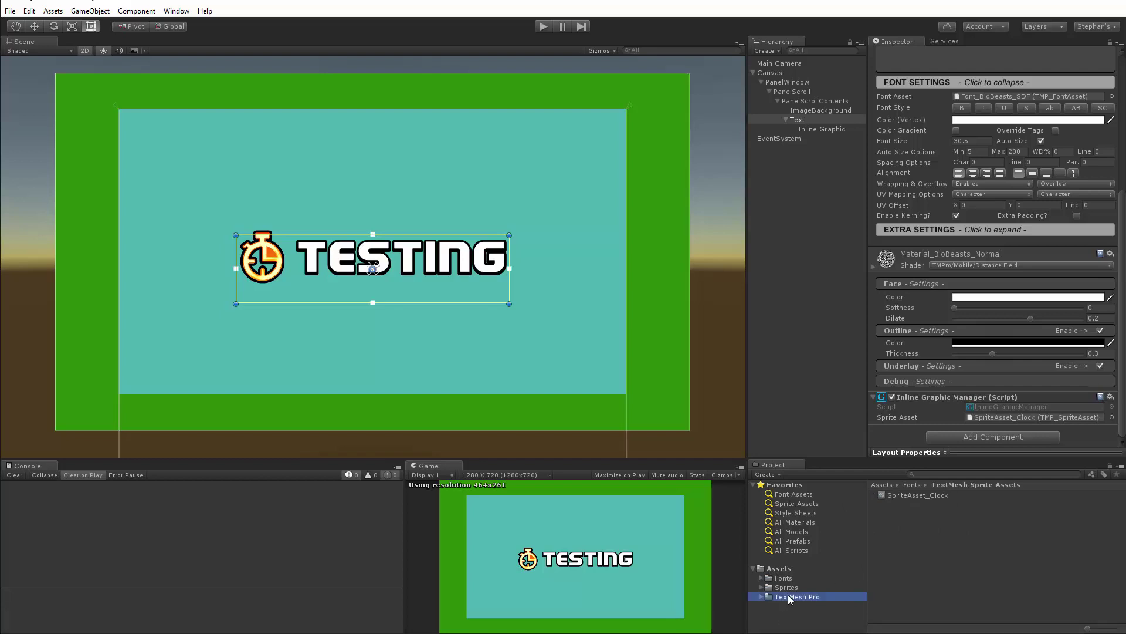
- Search the project for 'tmp sett' and show TMP Settings in the Inspector
click(963, 475)
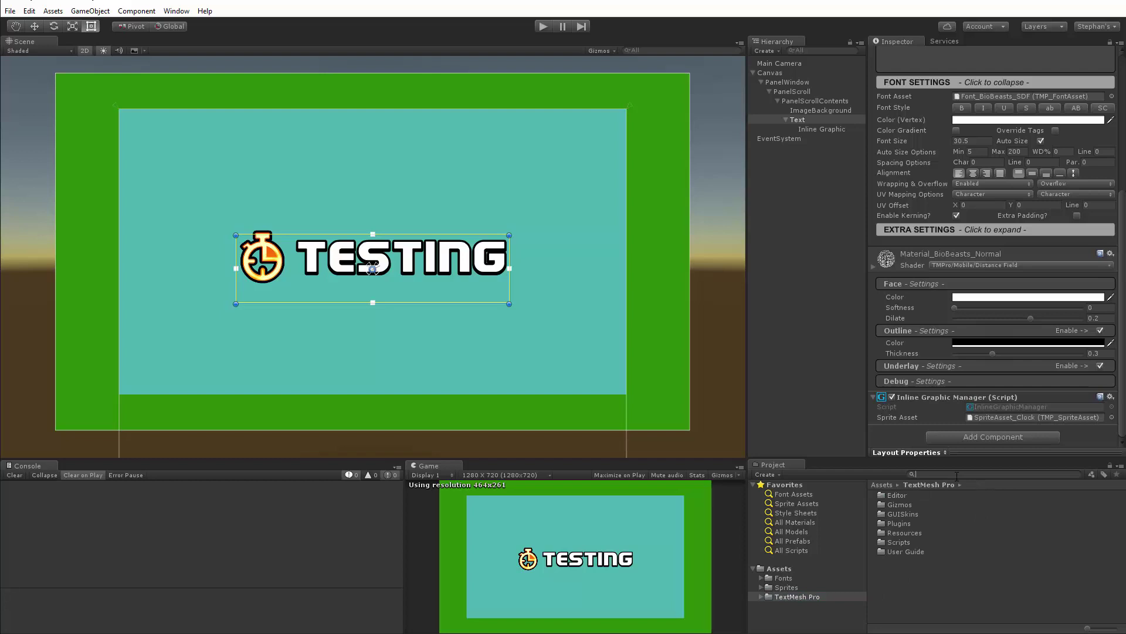
text(tmp sett)
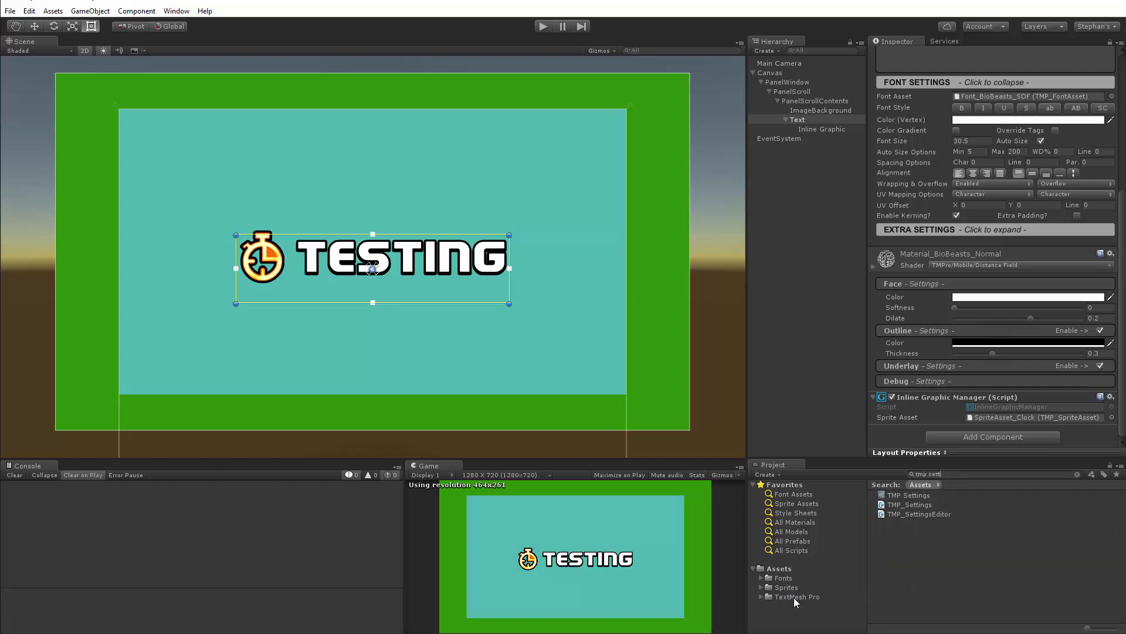
click(893, 497)
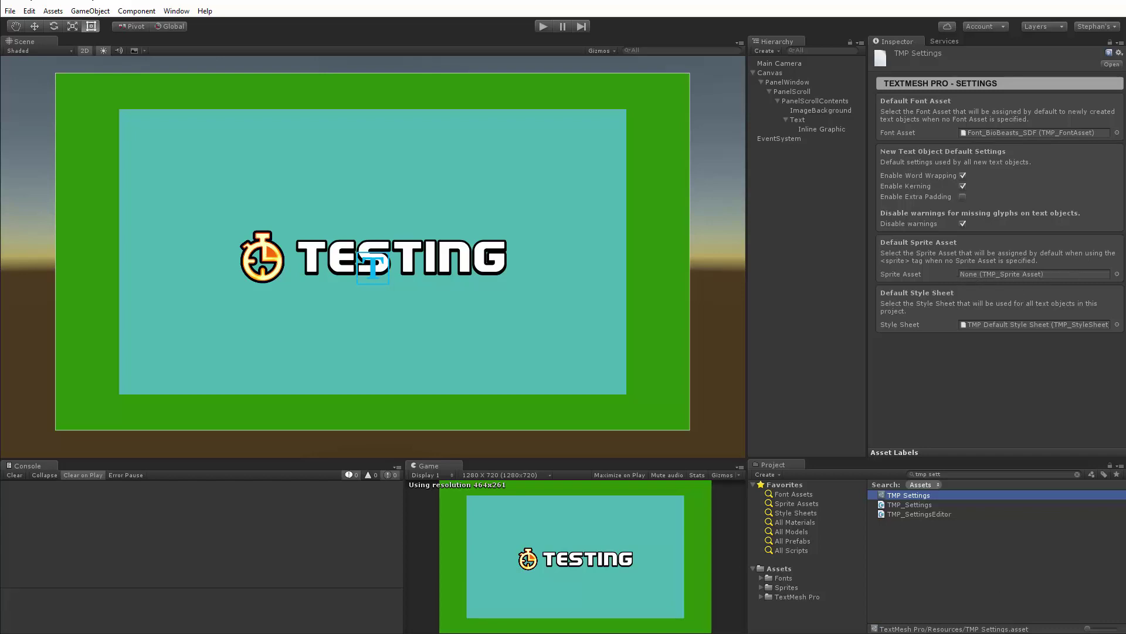
- Delete the TextMesh Pro folder from Assets
click(789, 597)
key(Delete)
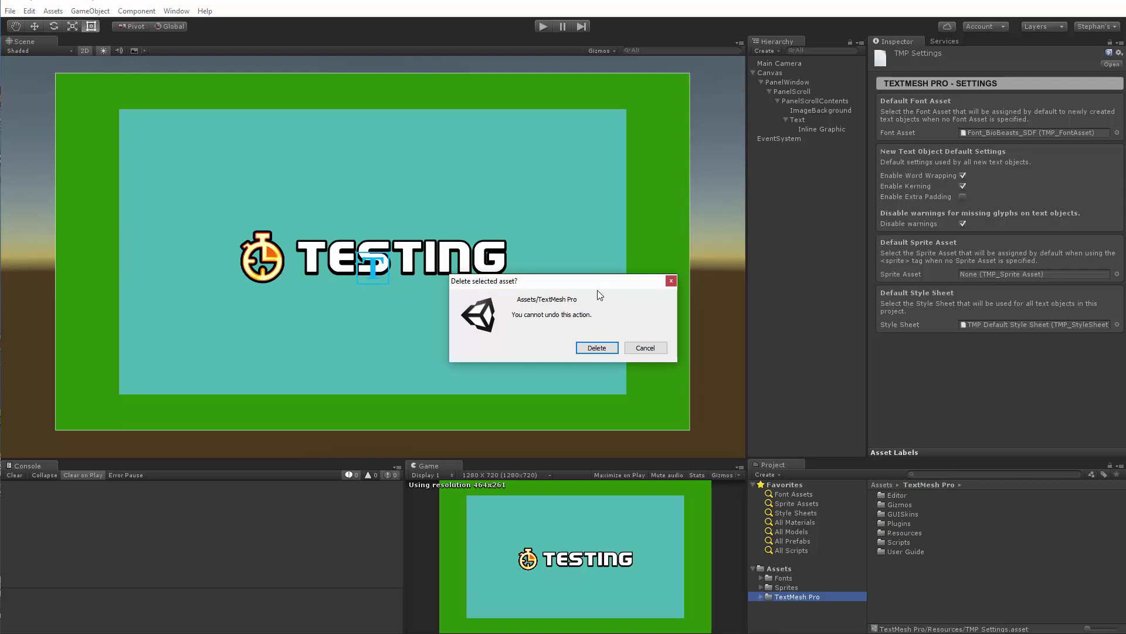
click(598, 349)
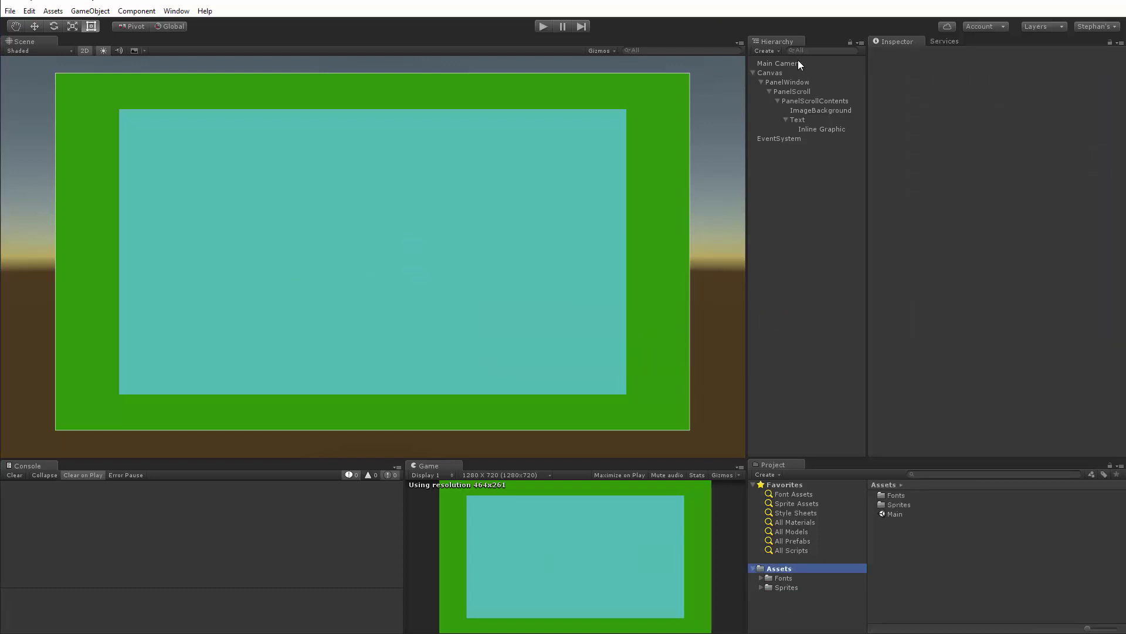
- Load the TextMesh Pro - Unity 5.4 Beta 4 custom package for import
click(52, 11)
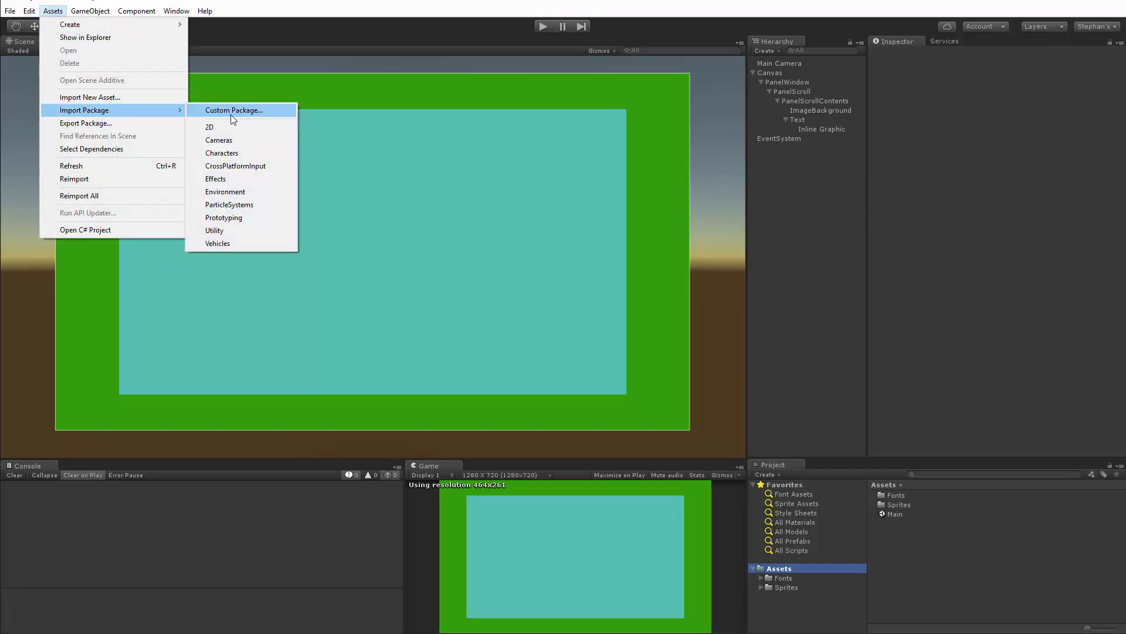
click(232, 111)
scroll(301, 247, down, 10)
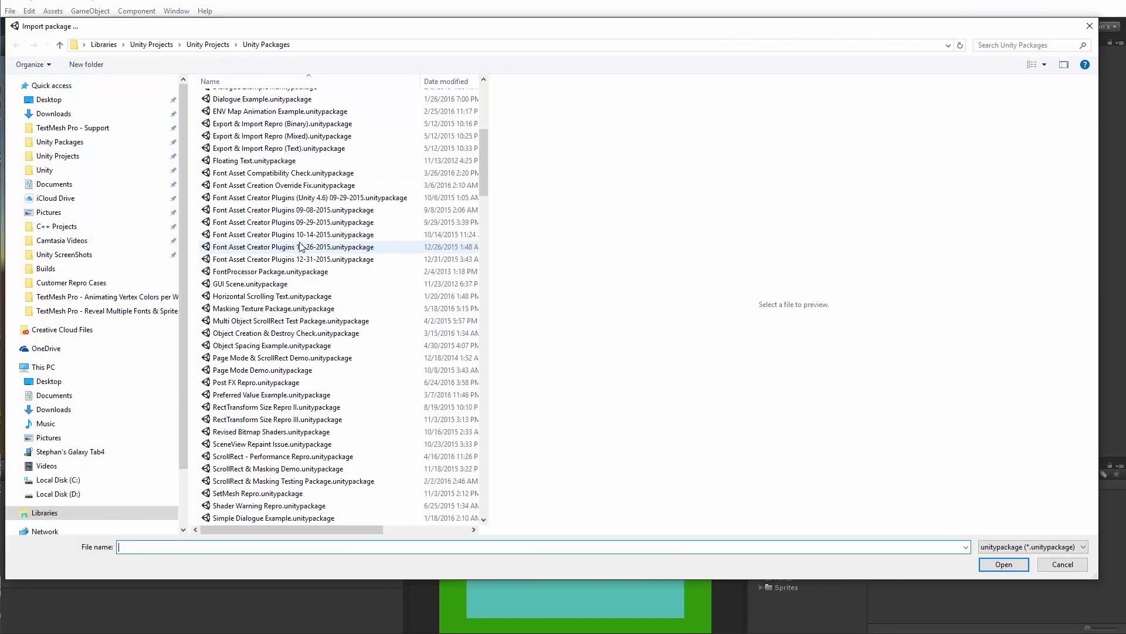
scroll(300, 247, down, 20)
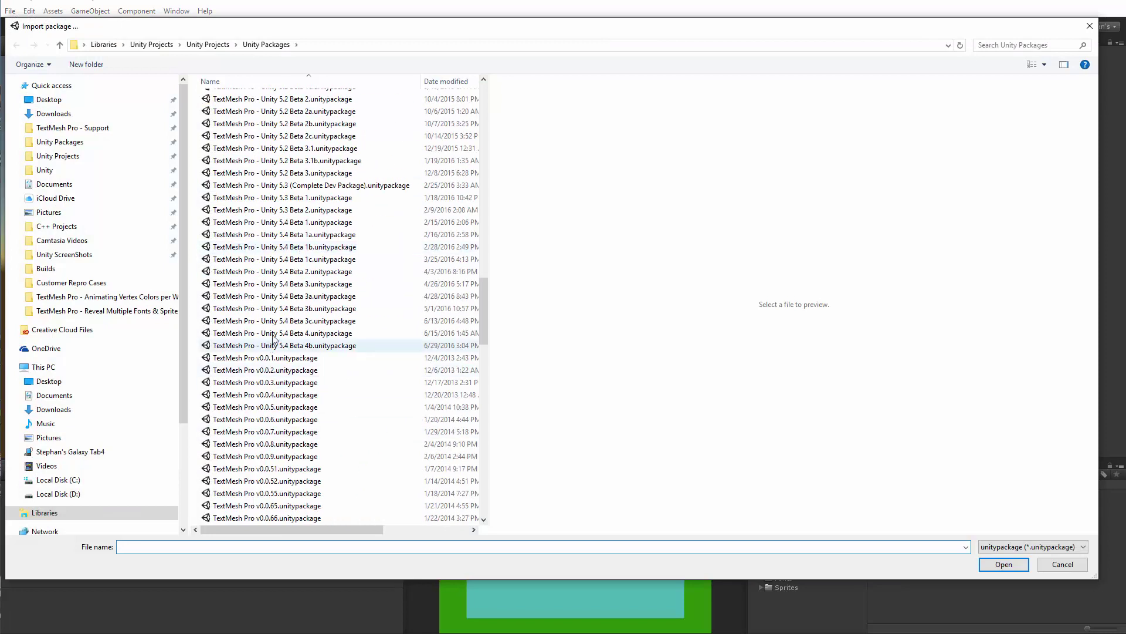
click(273, 333)
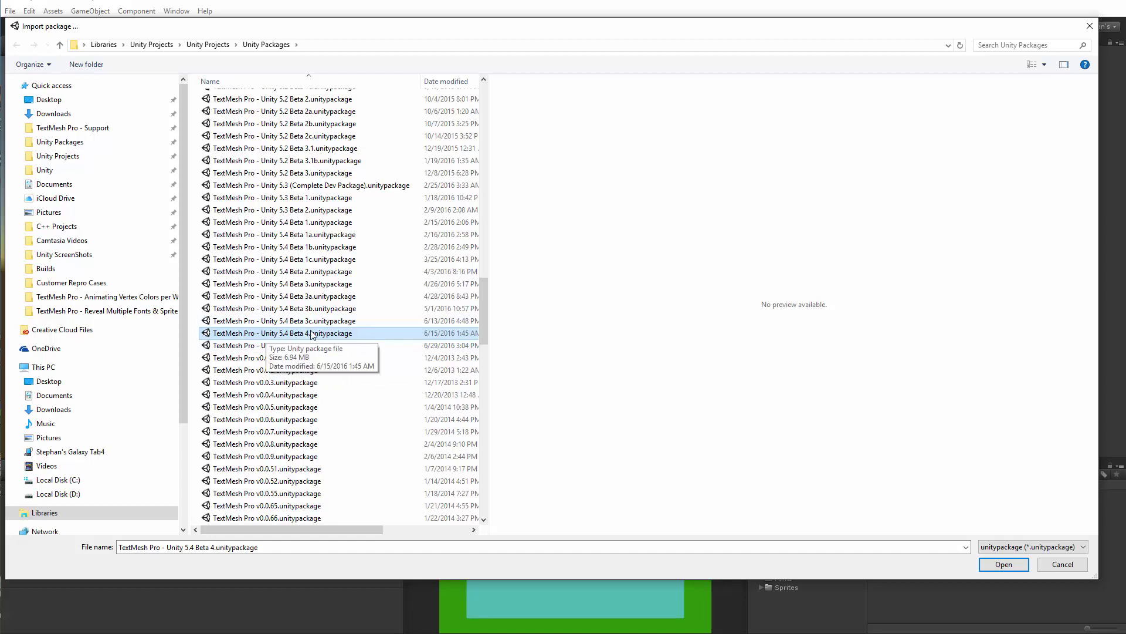
click(1003, 564)
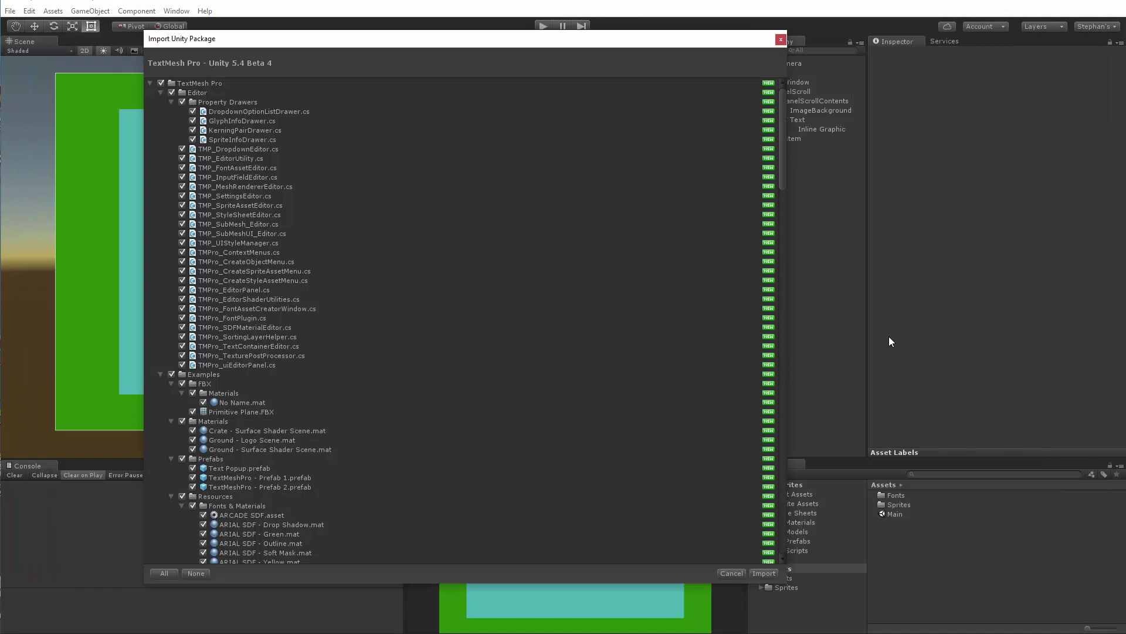
- Import all package contents, then select the Text object and scroll through its Inspector settings
click(765, 573)
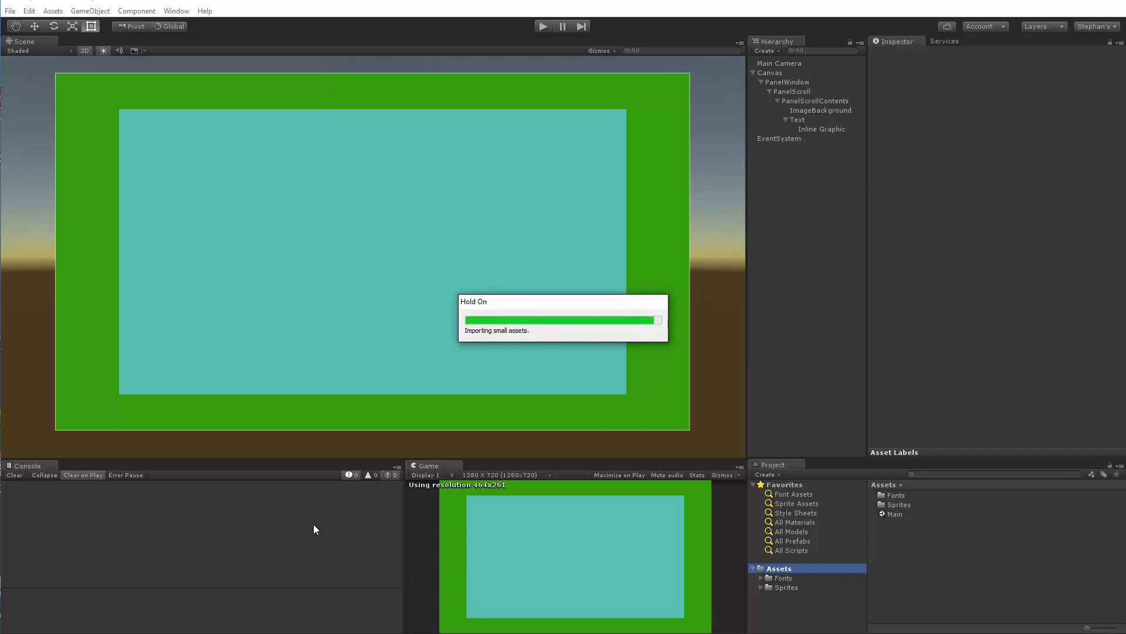
click(791, 112)
click(800, 120)
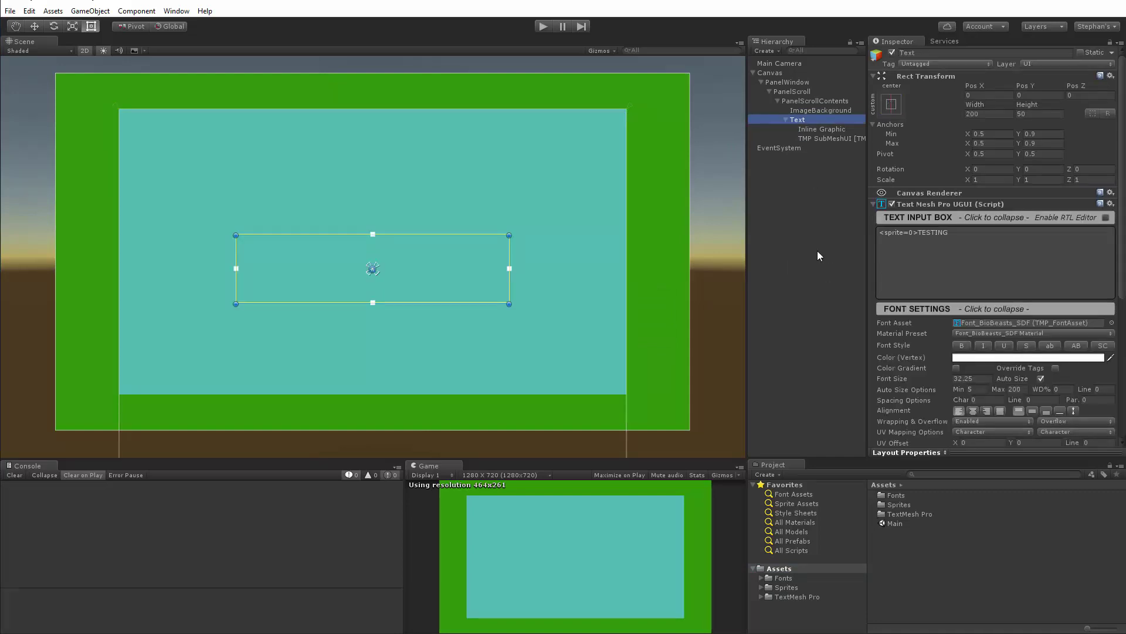
scroll(1011, 290, down, 3)
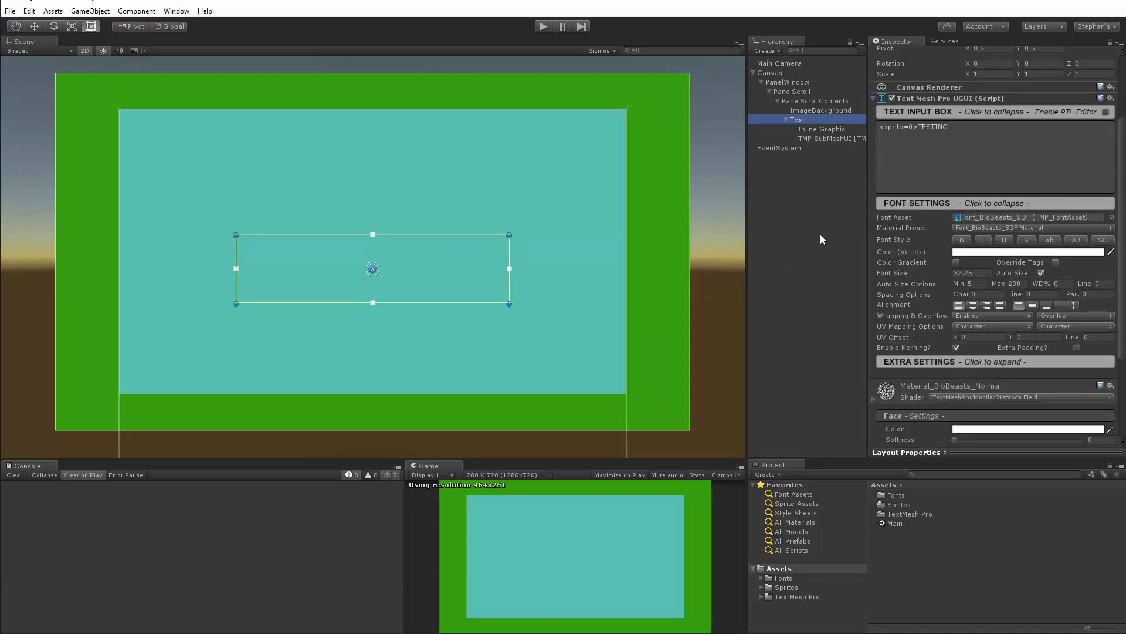
scroll(965, 255, down, 4)
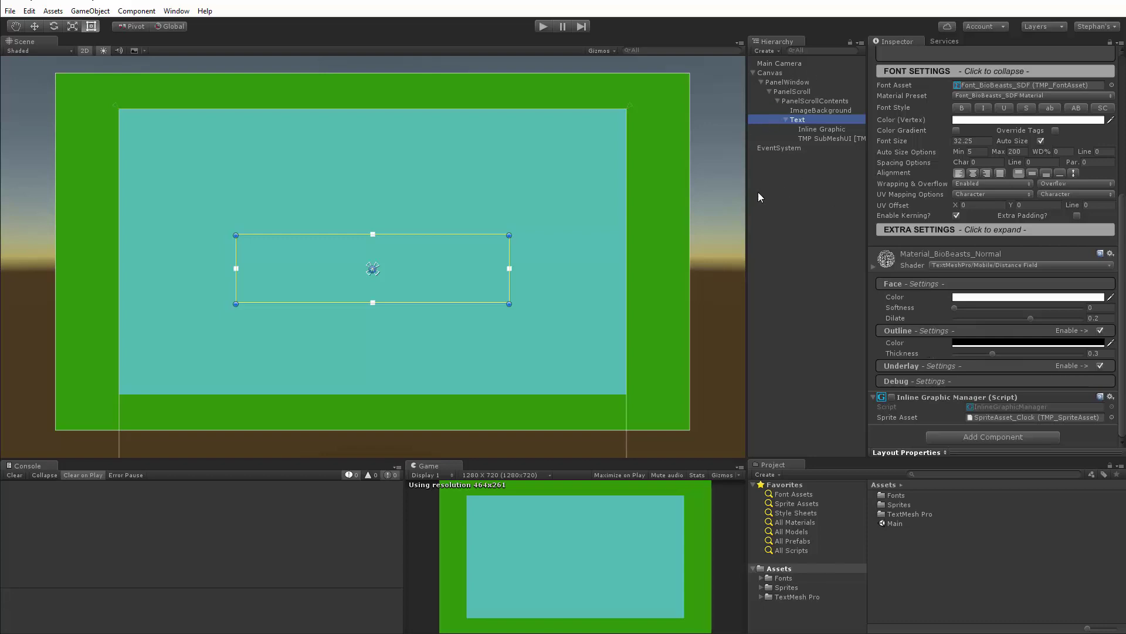
- Play the scene and inspect the components of Text and its TMP SubMeshUI child
click(757, 225)
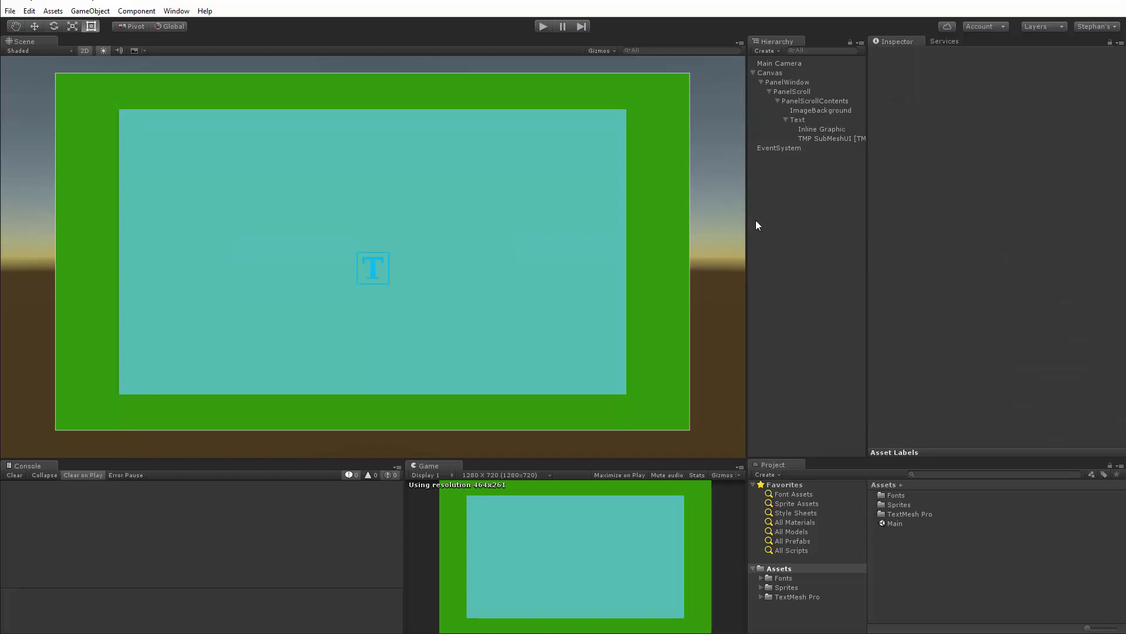
click(541, 30)
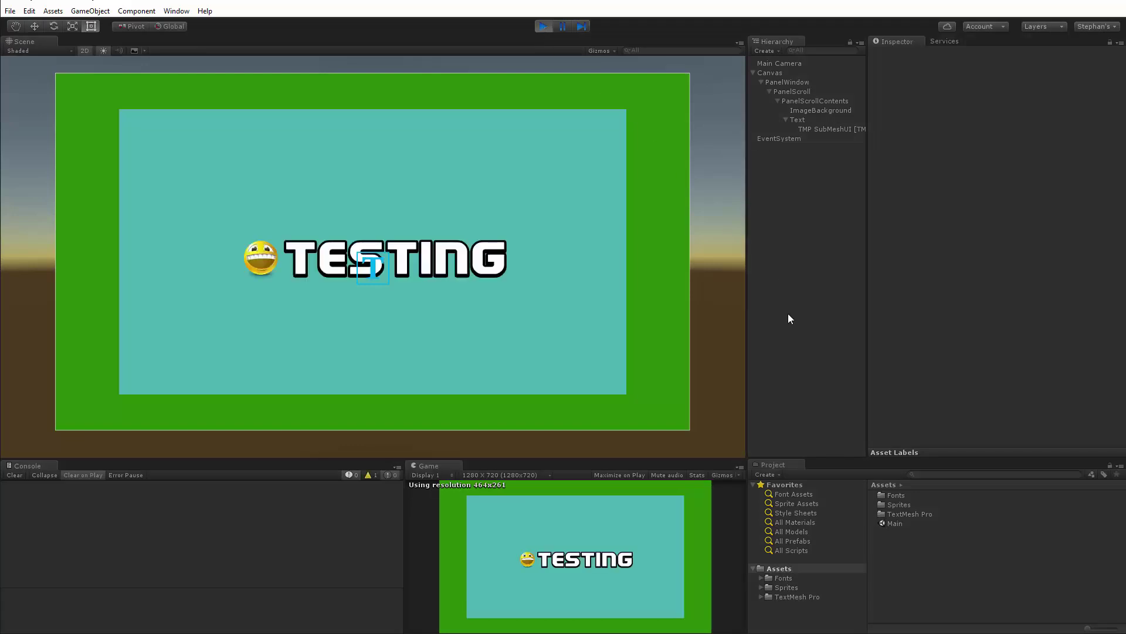
click(798, 119)
scroll(1016, 252, down, 5)
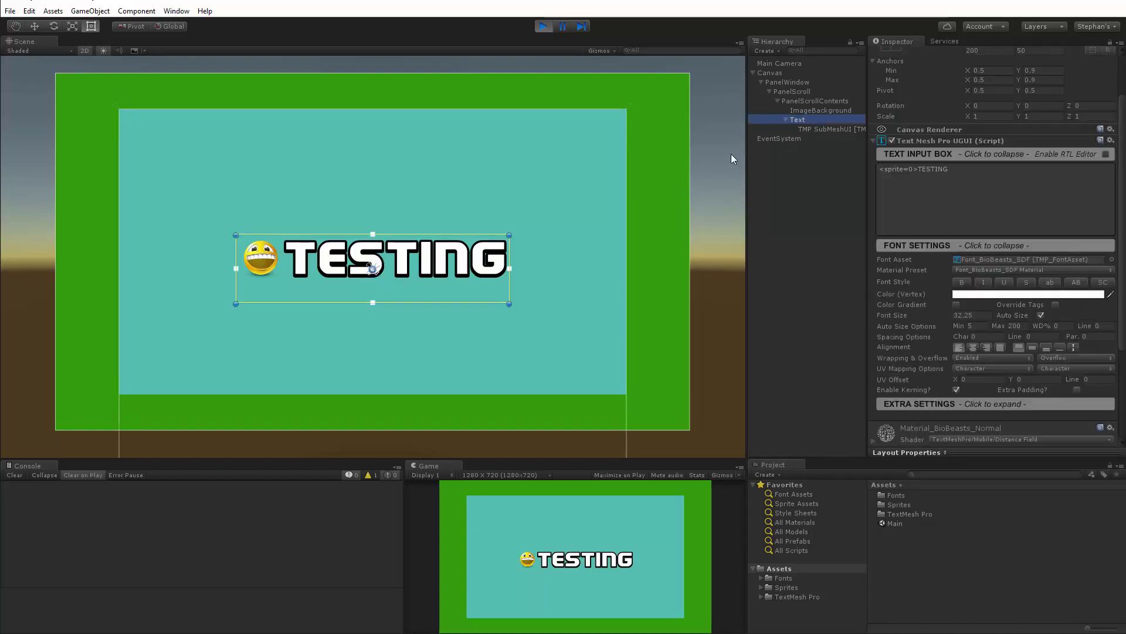
click(816, 129)
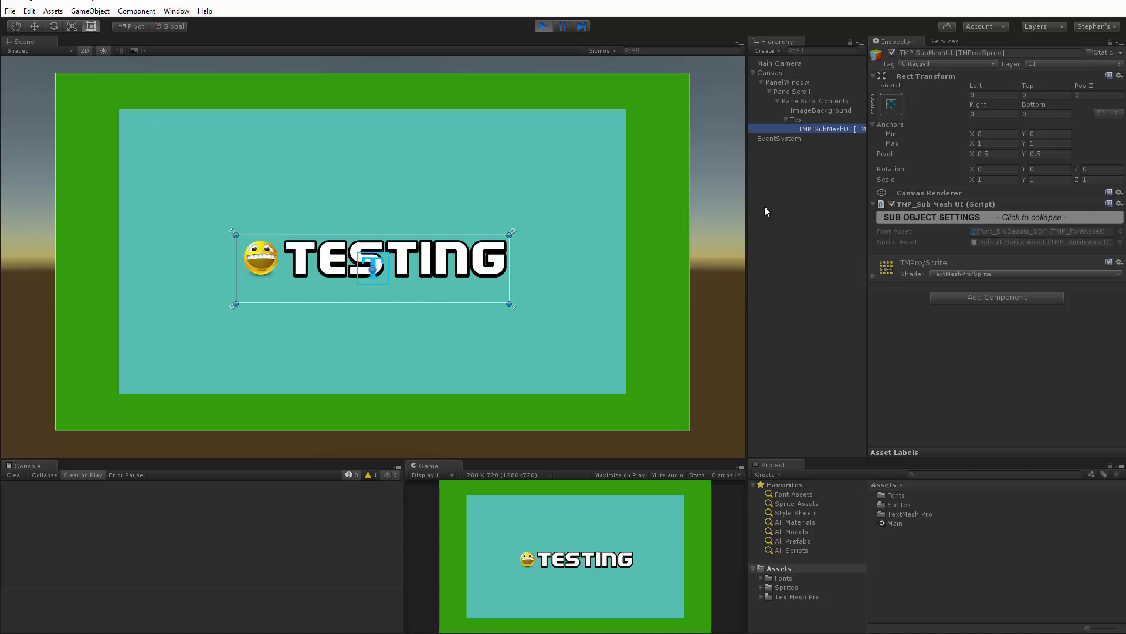
click(800, 119)
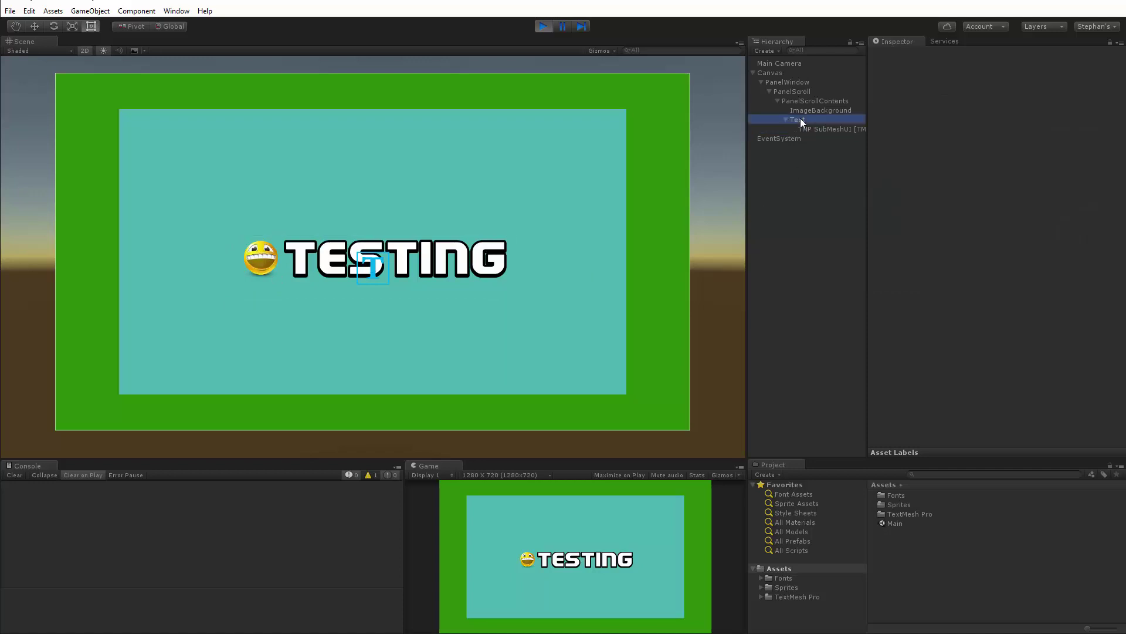
- Stop, then play-test again to see the smiley sprite before TESTING, and stop
click(542, 28)
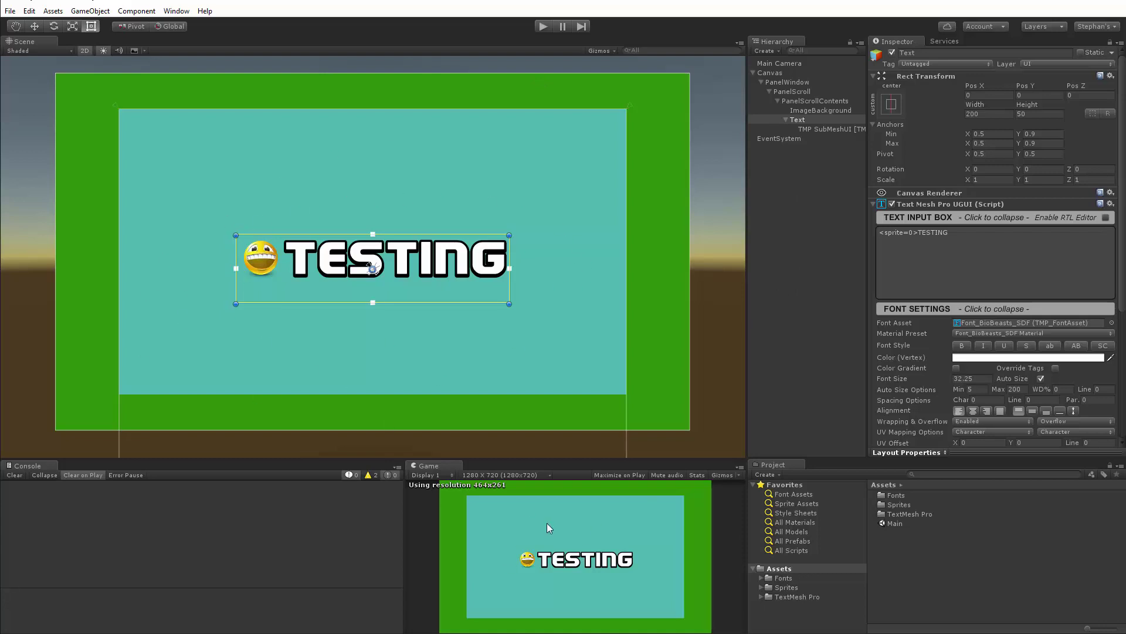
click(540, 27)
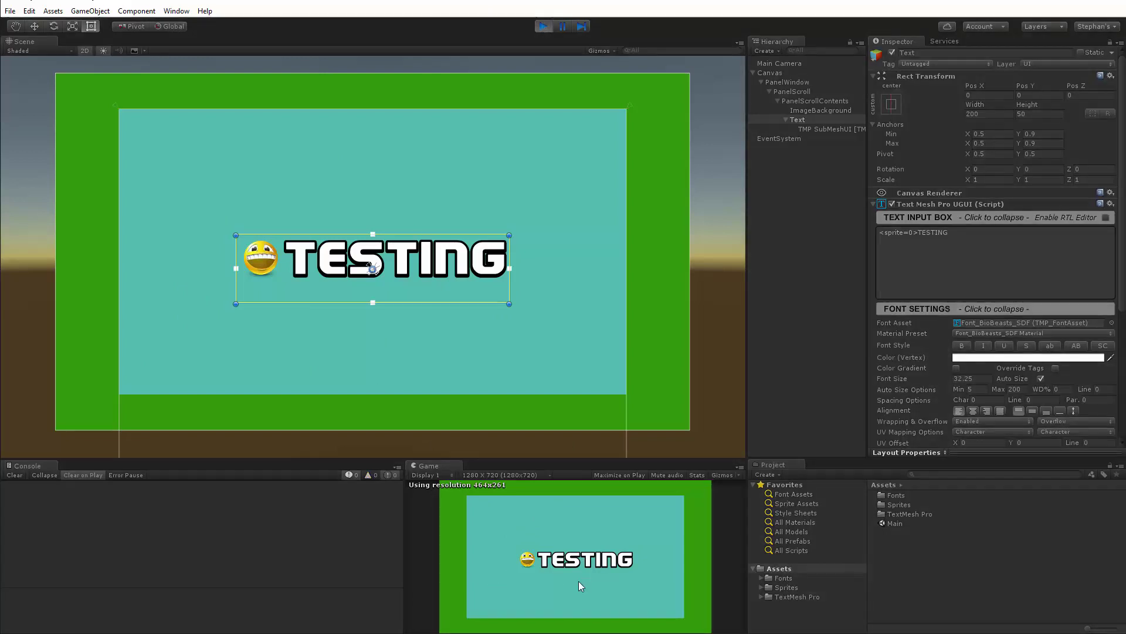
drag(567, 517, 542, 572)
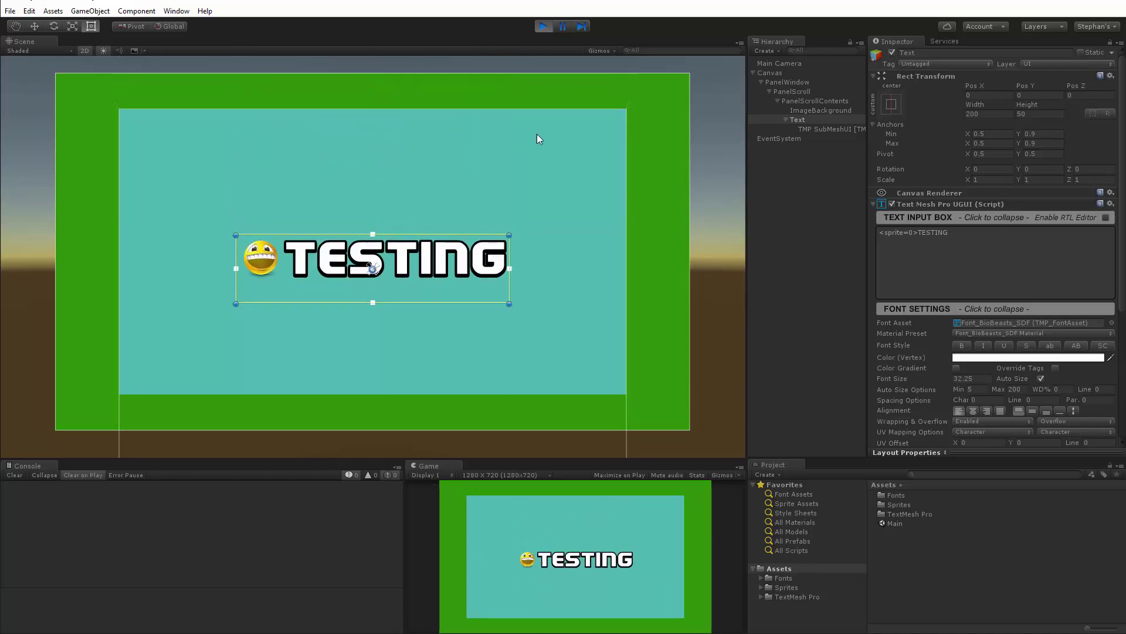
click(543, 26)
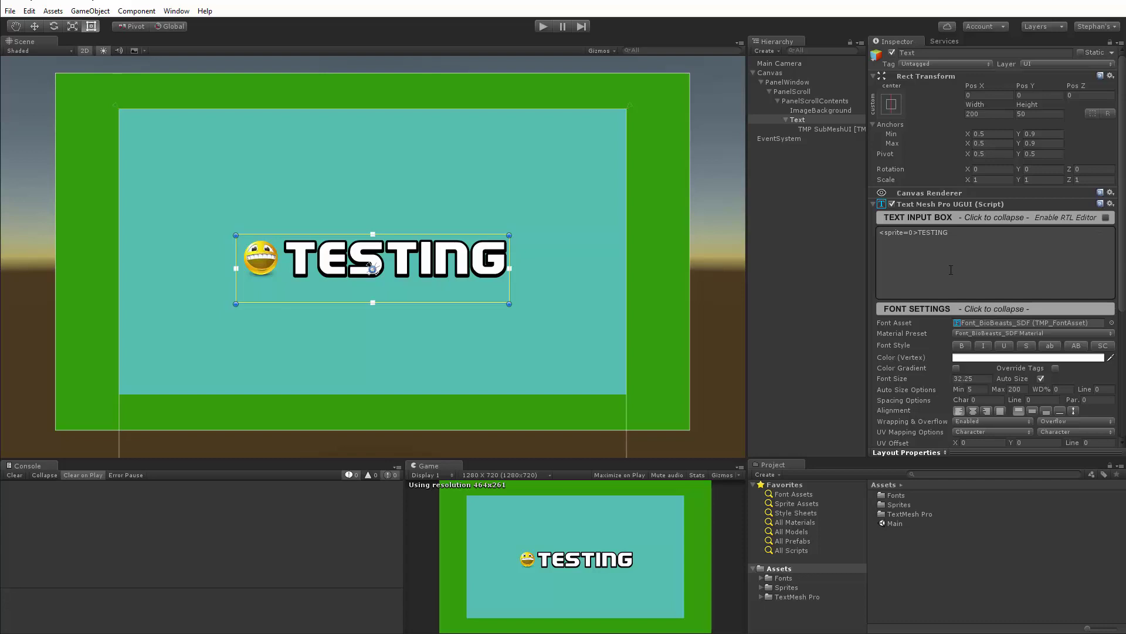
- Change the text to <sprite index=0>TESTING and search the project for 'defa'
click(910, 245)
key(BackSpace)
key(BackSpace)
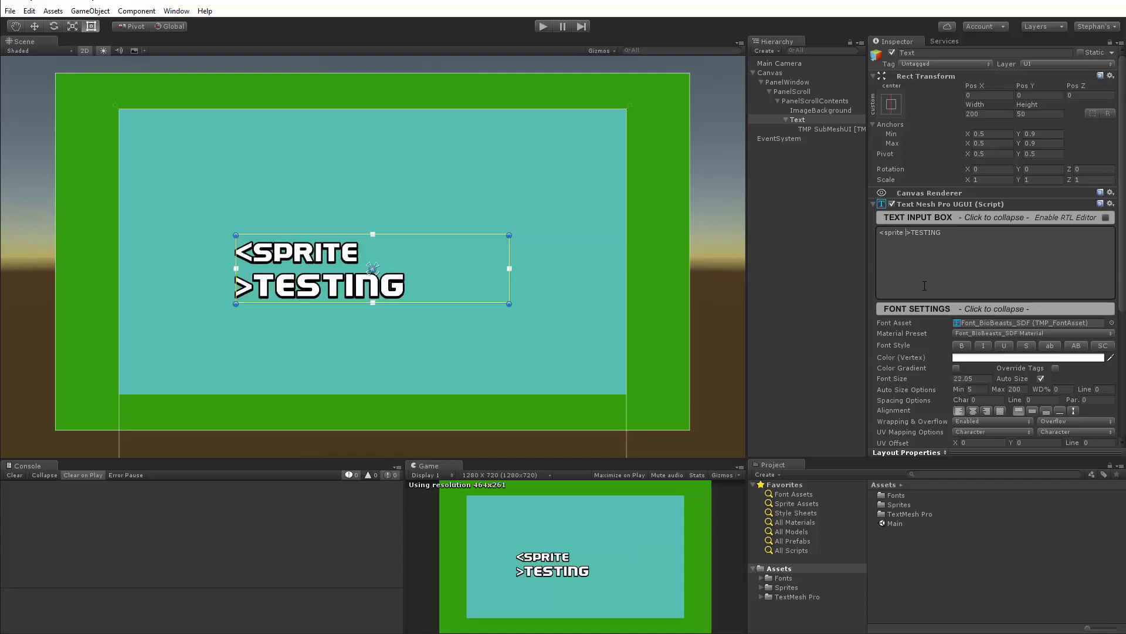
text(index=)
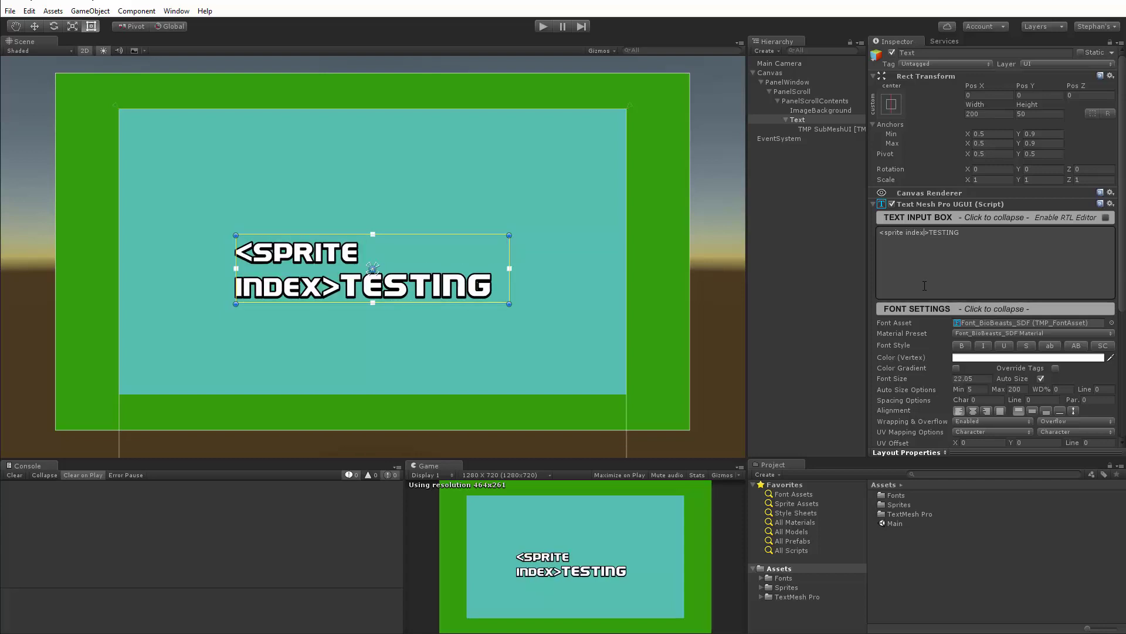
text(0)
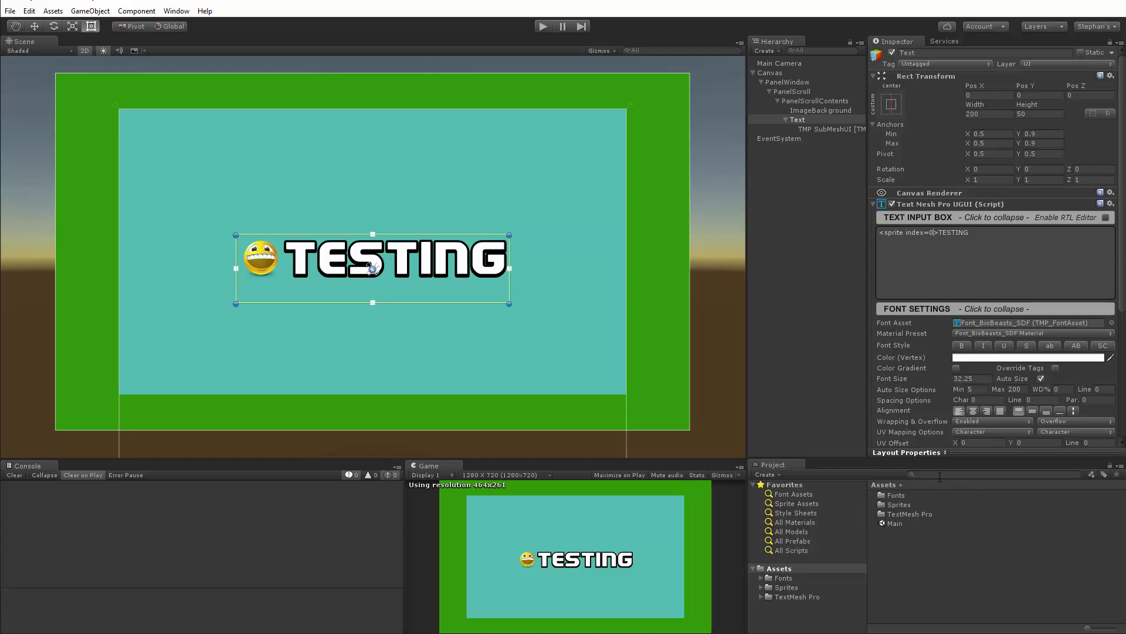
text(defa)
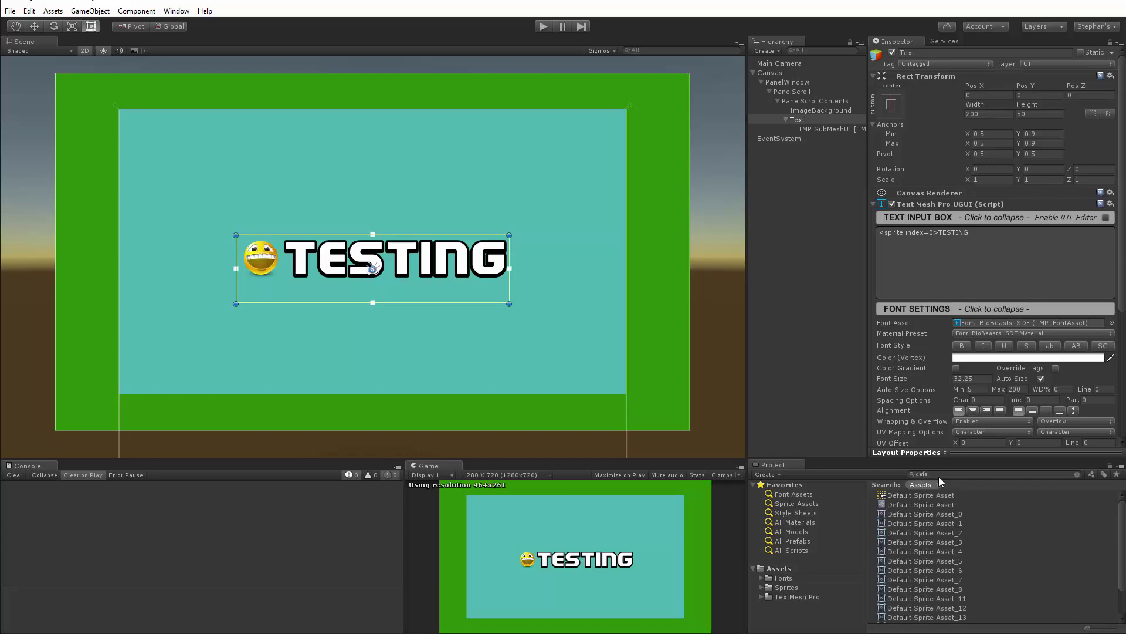
- Open the Default Sprite Asset and expand its Sprite List showing IDs and names
click(906, 506)
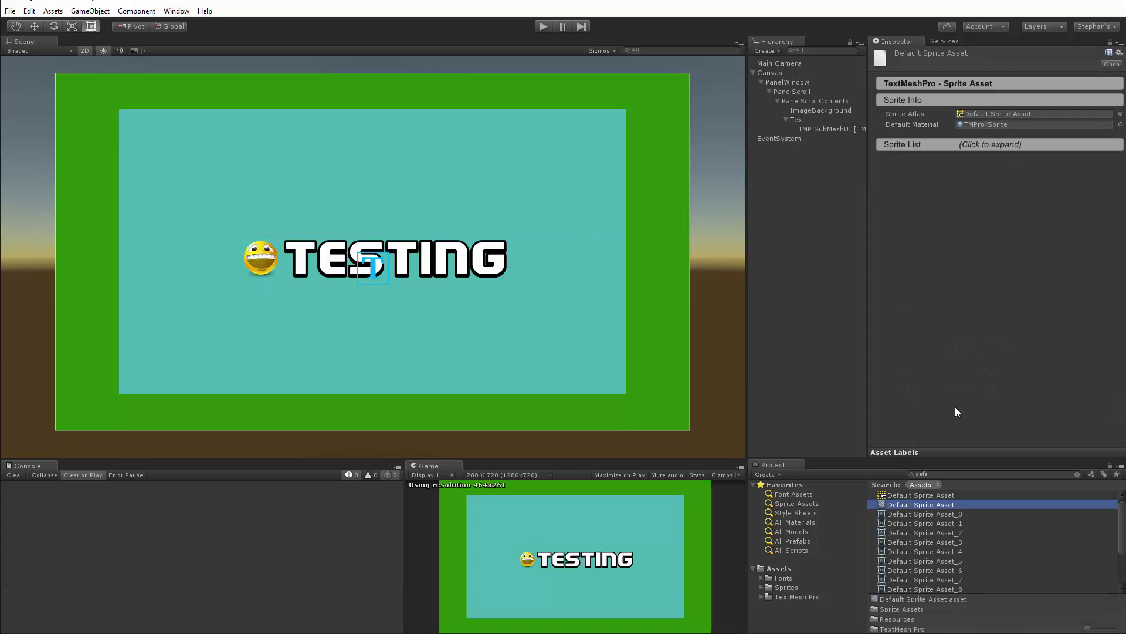
click(940, 145)
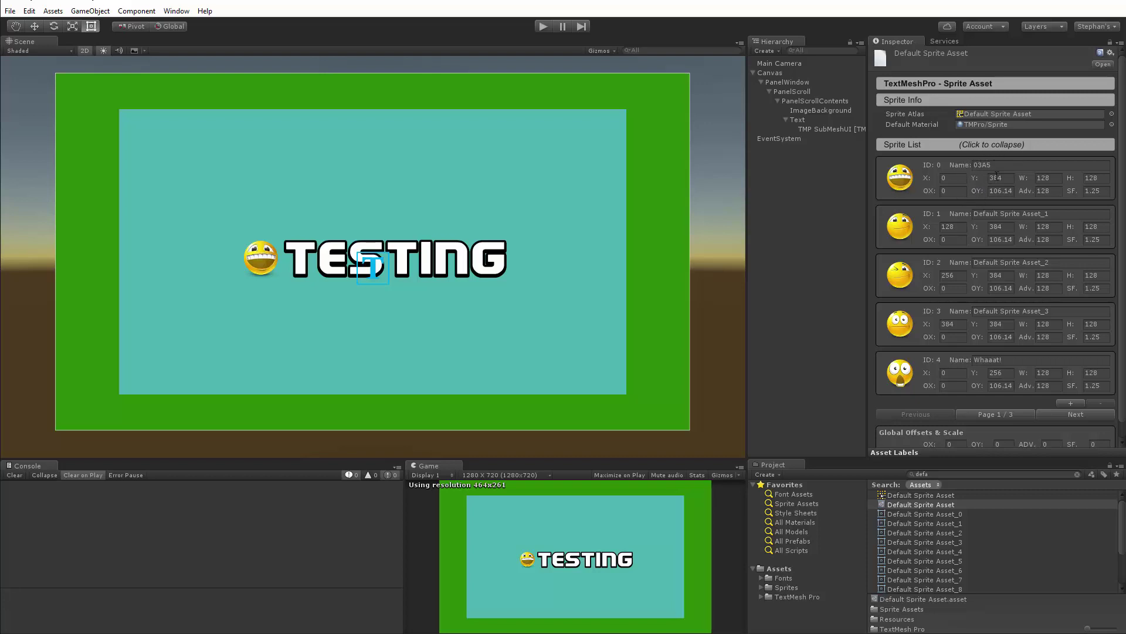
- Change the Text object's tag to <sprite name="03A5"> before TESTING
click(797, 120)
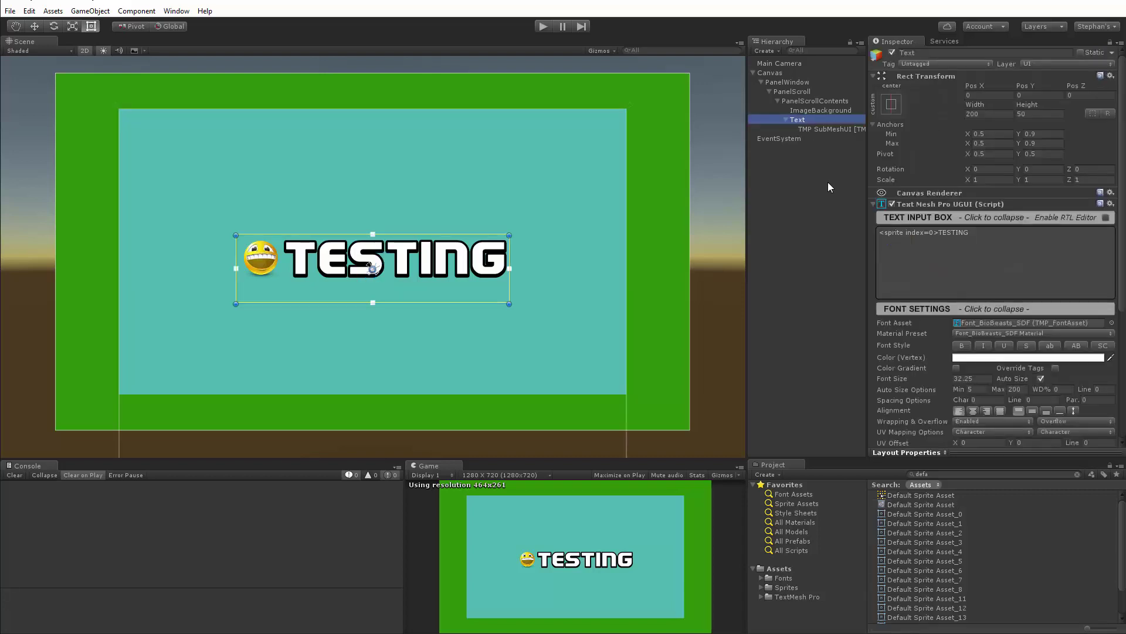
click(908, 232)
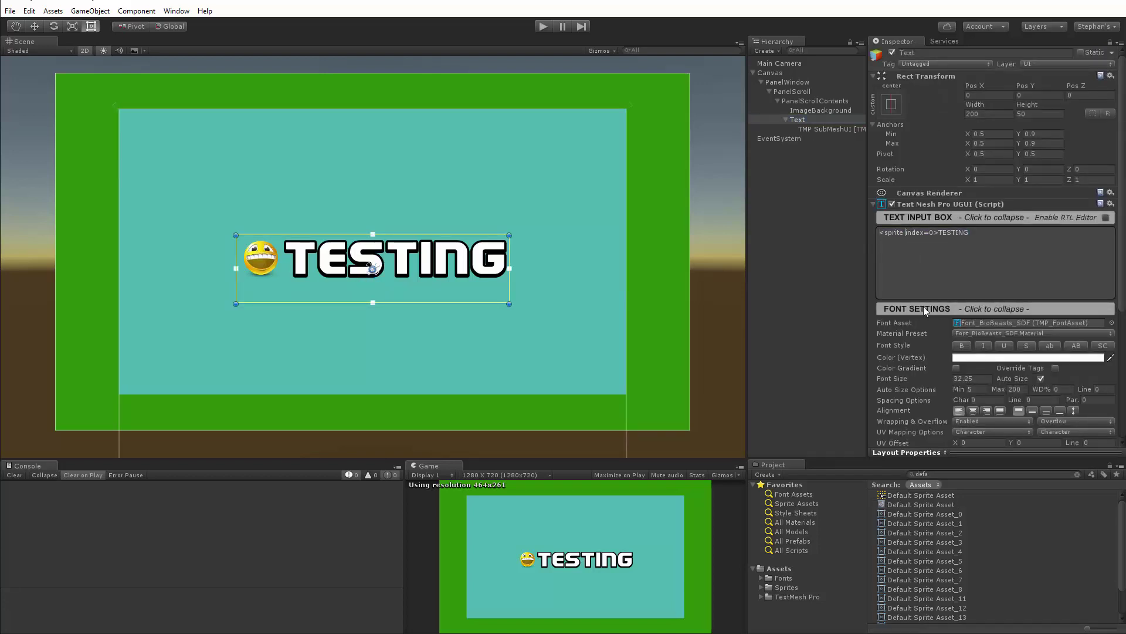
key(Delete)
key(Delete)
key(Delete)
key(Delete)
key(Delete)
text(name)
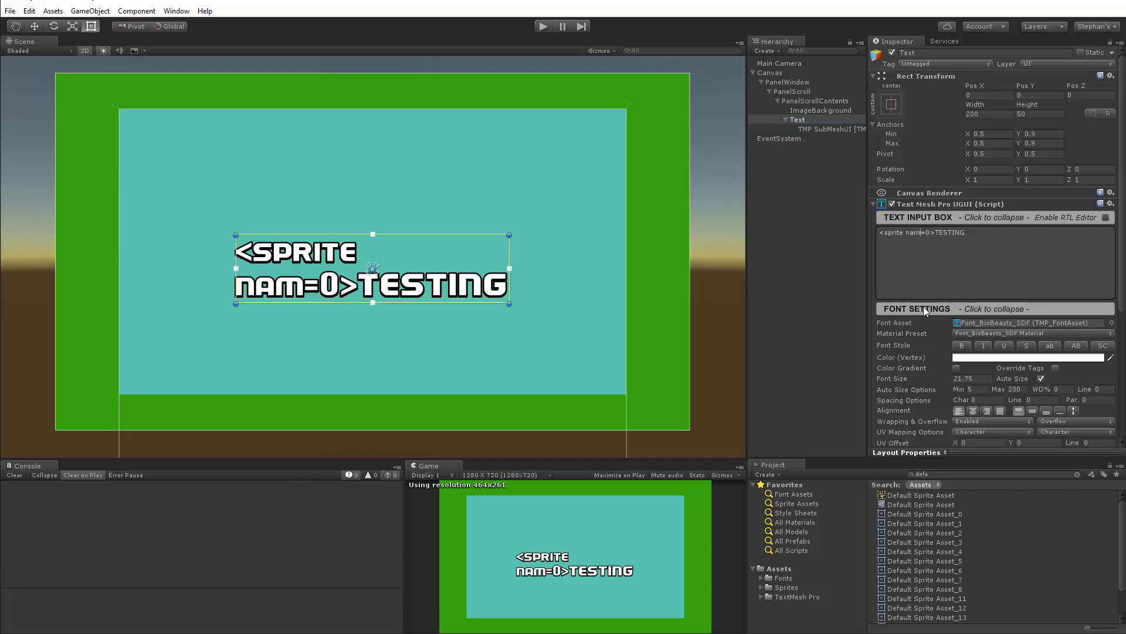
key(Delete)
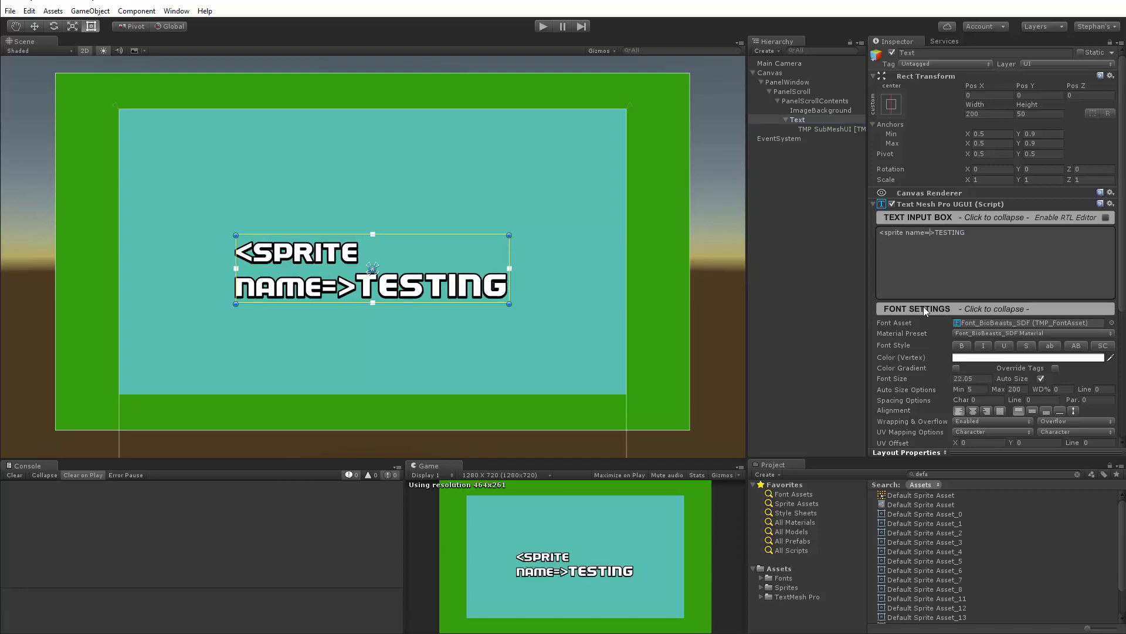
text("03A5)
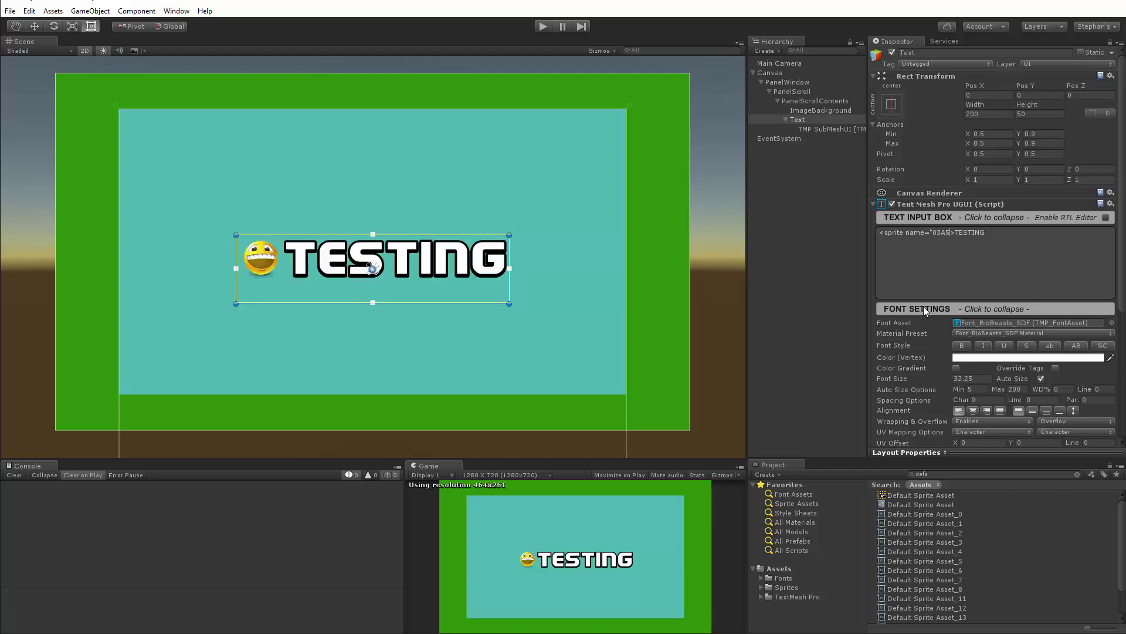
text(")
- Find TMP Settings via 'tmp sett' and set its Default Font Asset to Font_BioBeasts_SDF
text(tmp s)
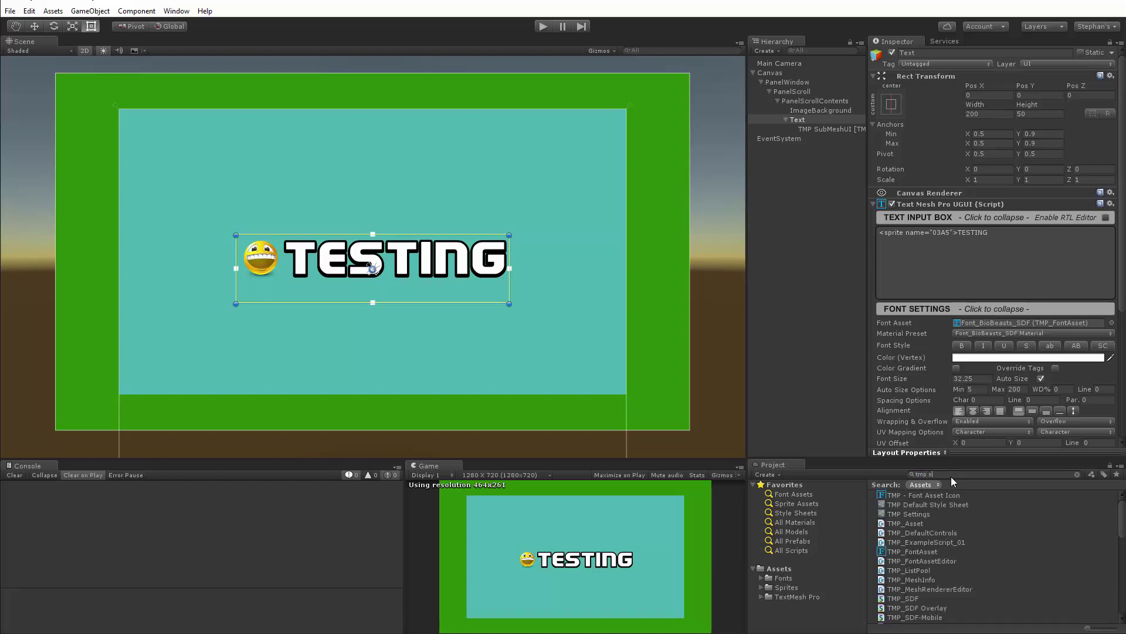
text(ett)
click(908, 494)
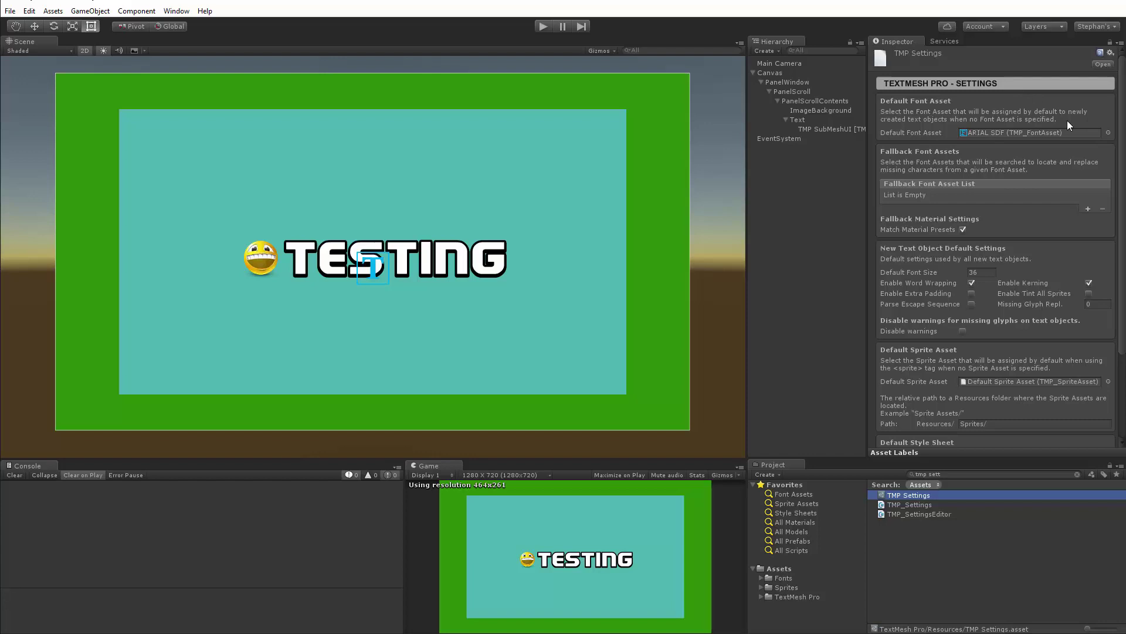
click(1108, 133)
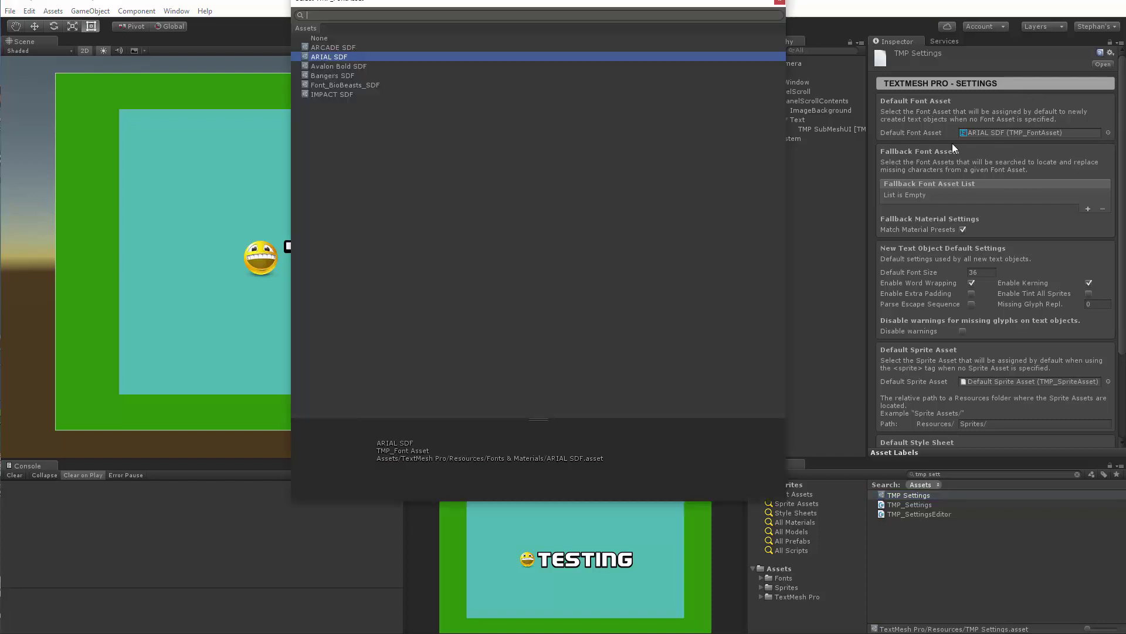
click(334, 85)
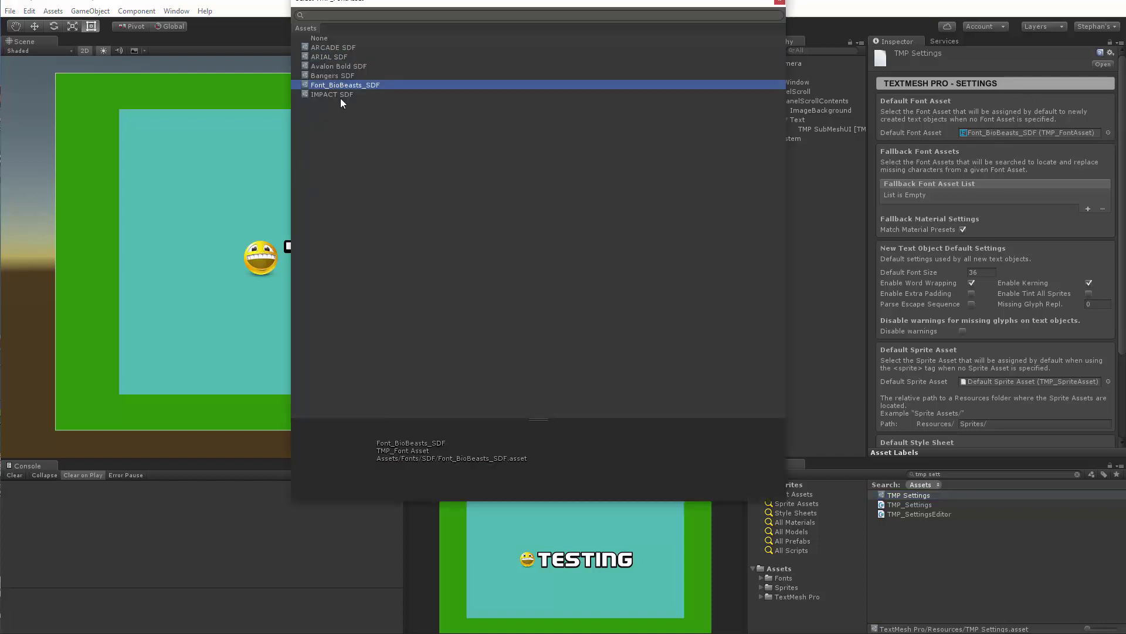
click(781, 2)
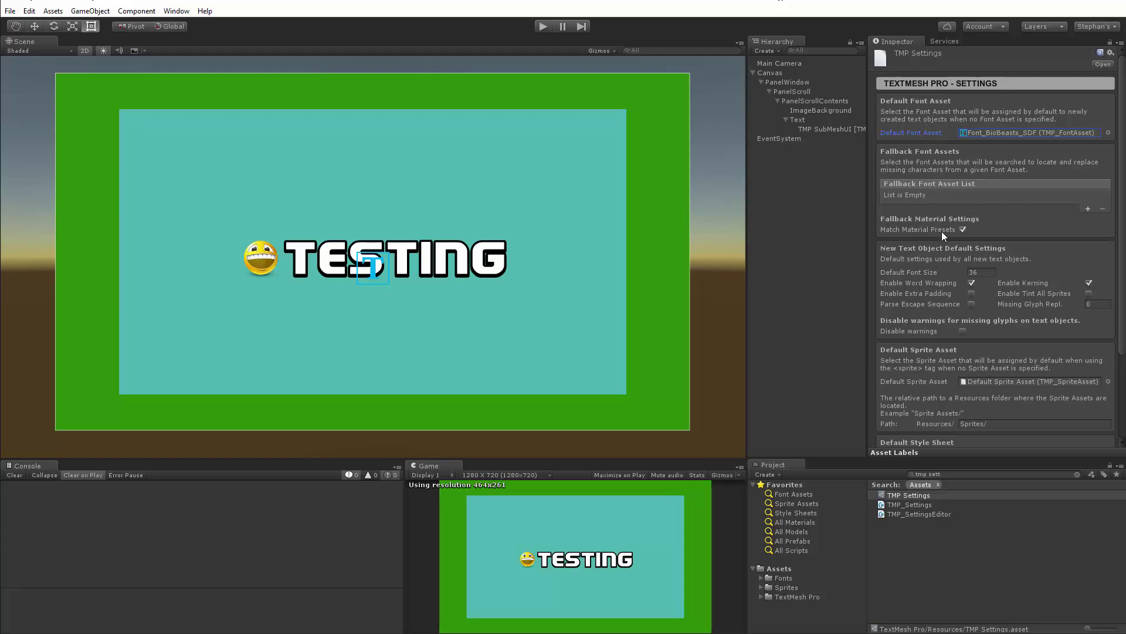
scroll(879, 234, down, 3)
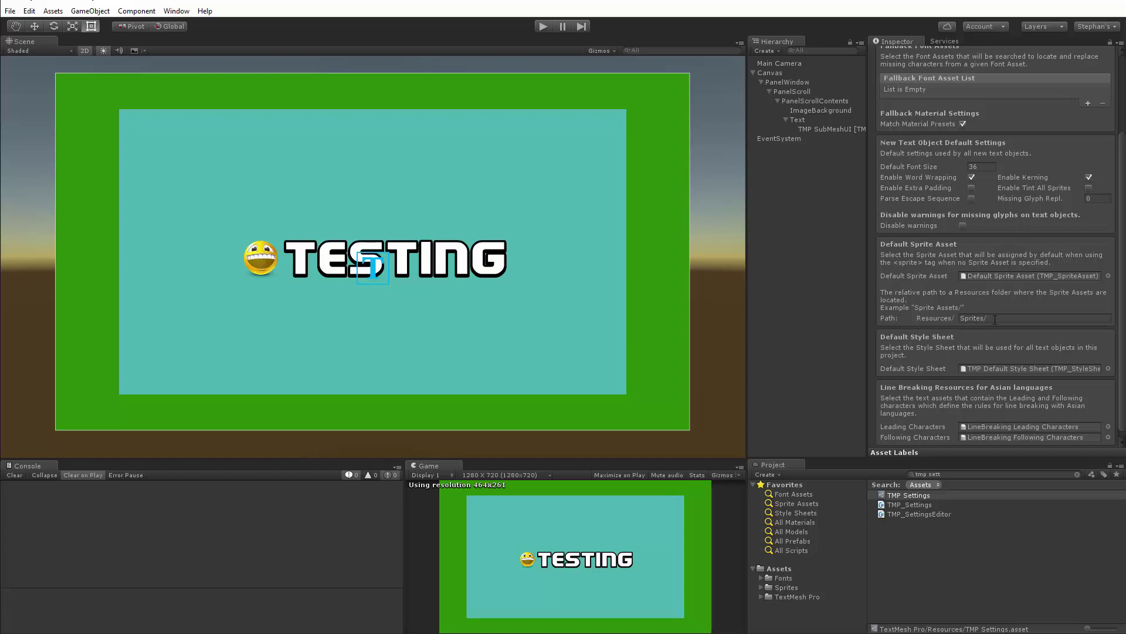
click(982, 322)
key(BackSpace)
text(Sprites)
scroll(998, 353, down, 1)
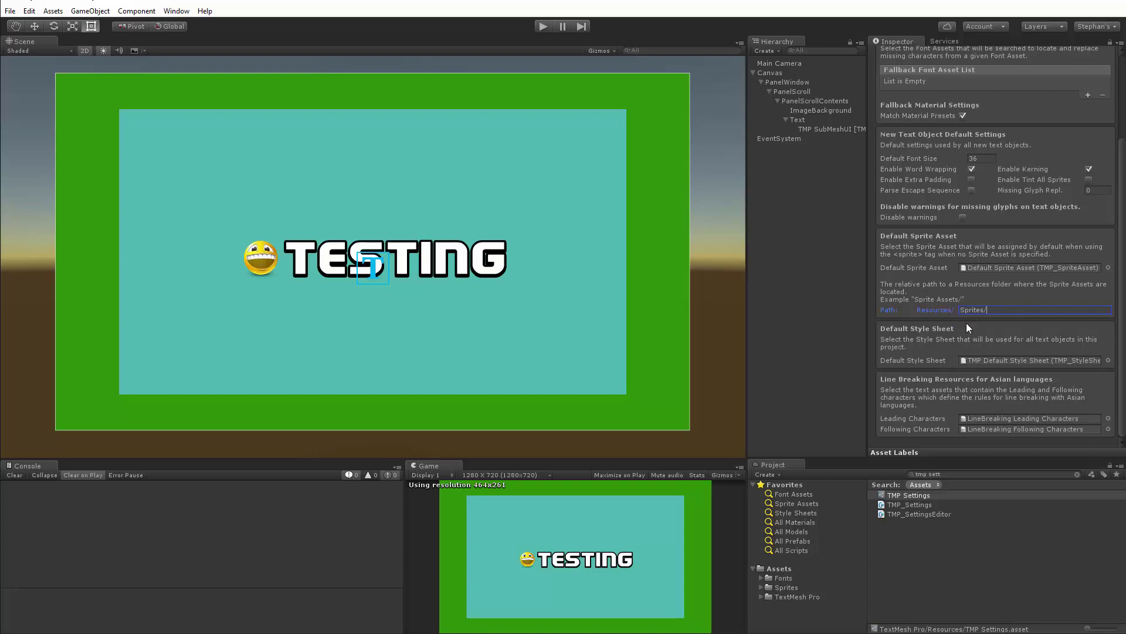
- Create a new folder named 'Resources' in the top-level Assets folder
click(792, 118)
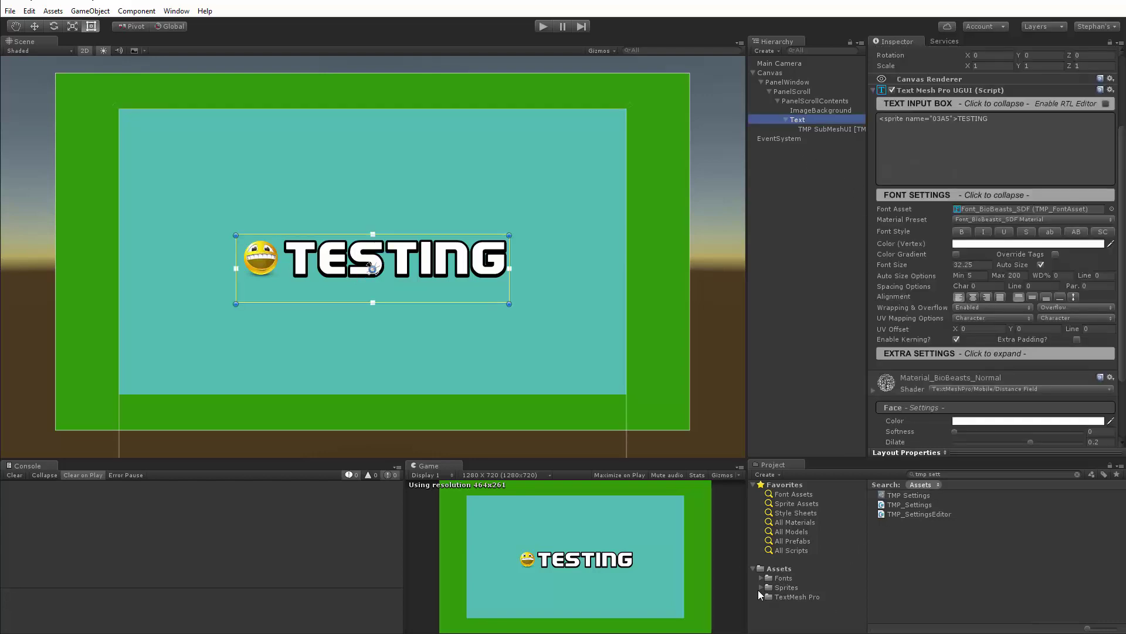
click(762, 579)
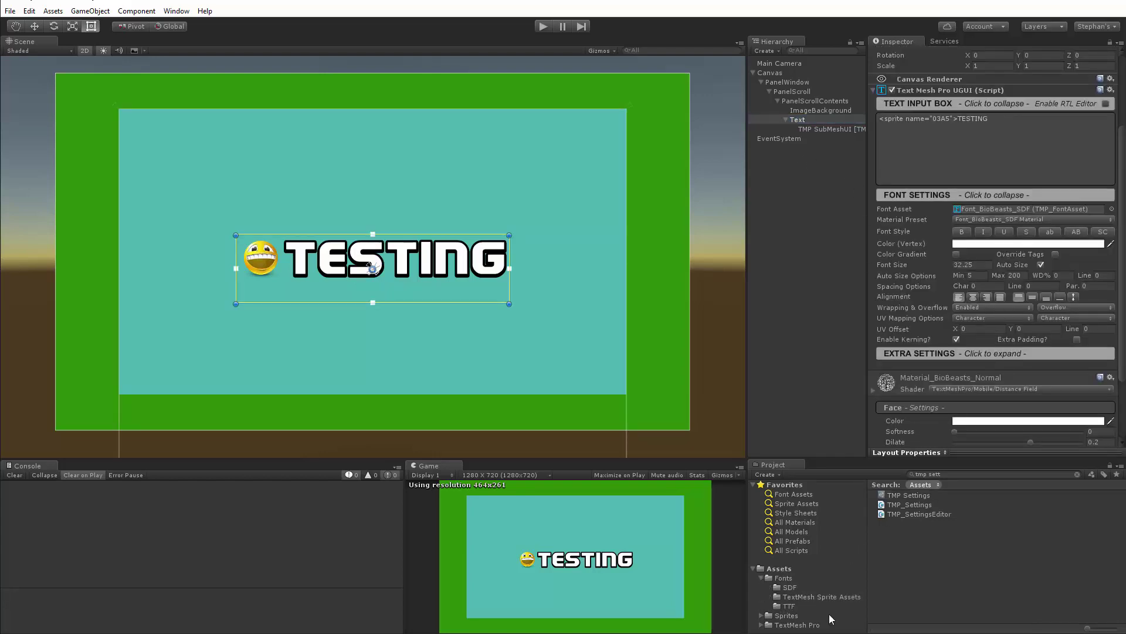
click(790, 596)
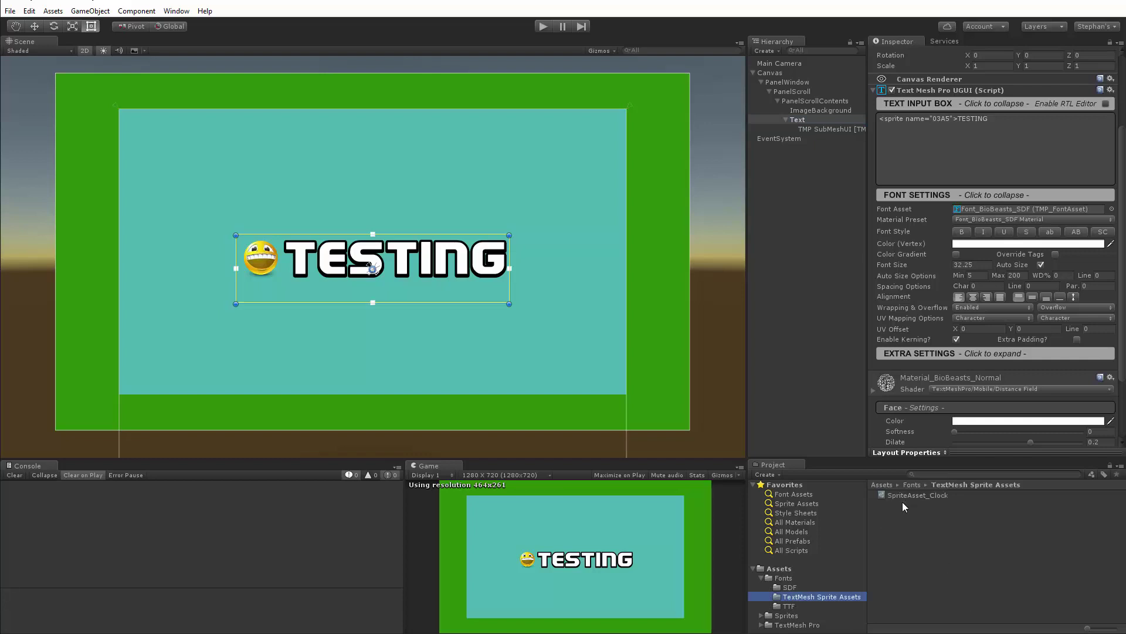
click(780, 569)
right_click(785, 569)
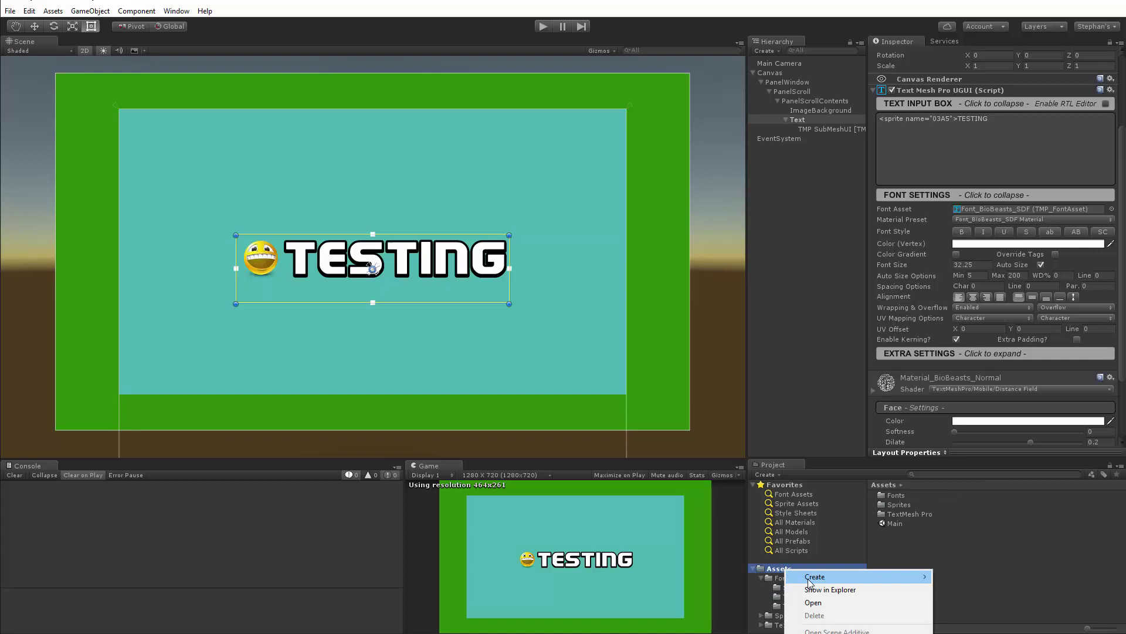
mouse_move(860, 578)
click(969, 222)
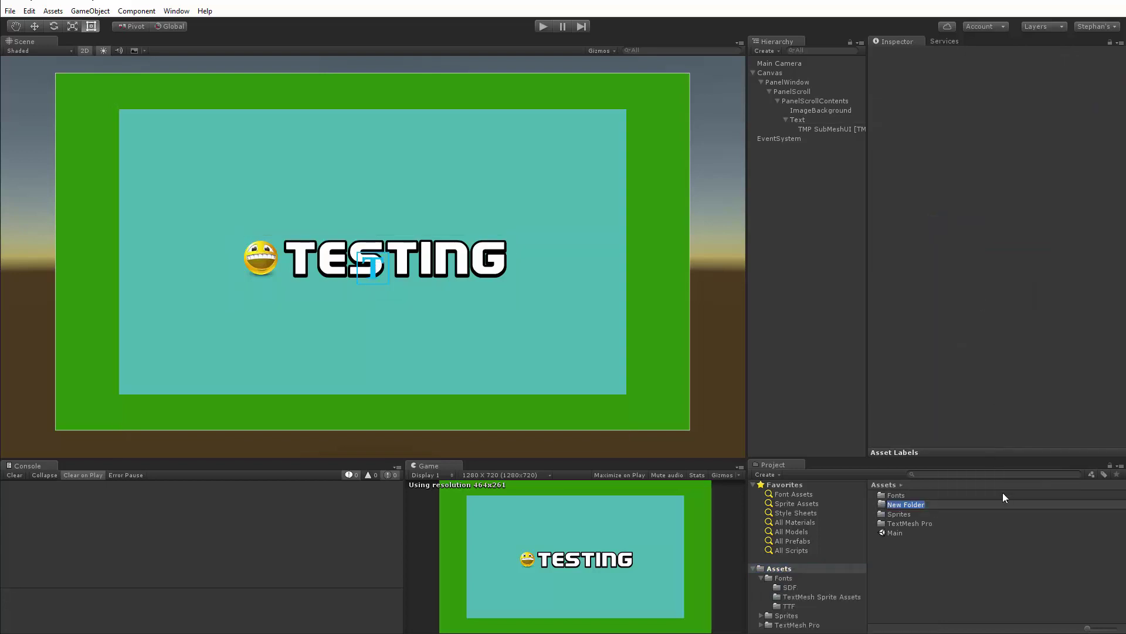
text(Resources)
key(Return)
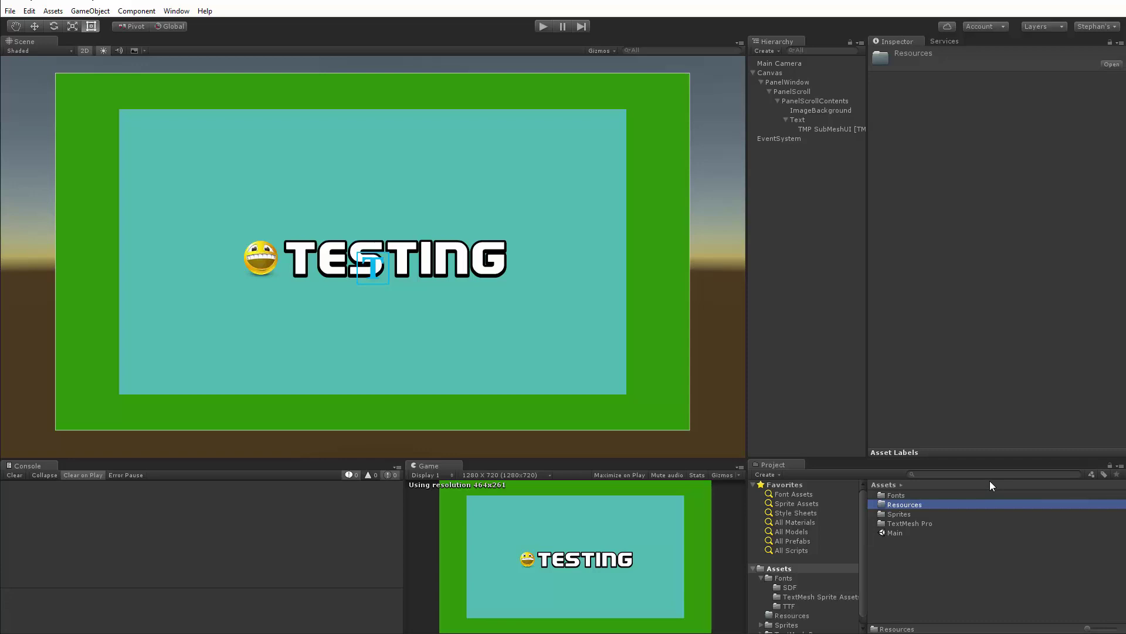
- Create a 'Sprites' subfolder inside Resources
right_click(906, 505)
mouse_move(986, 510)
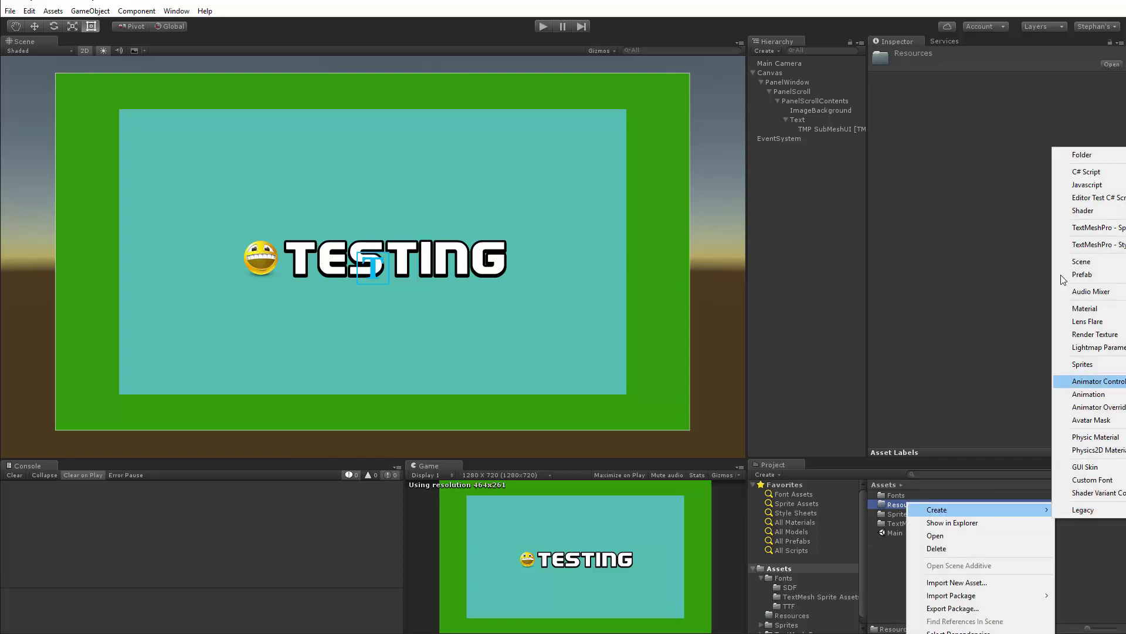
click(1071, 160)
text(Sp)
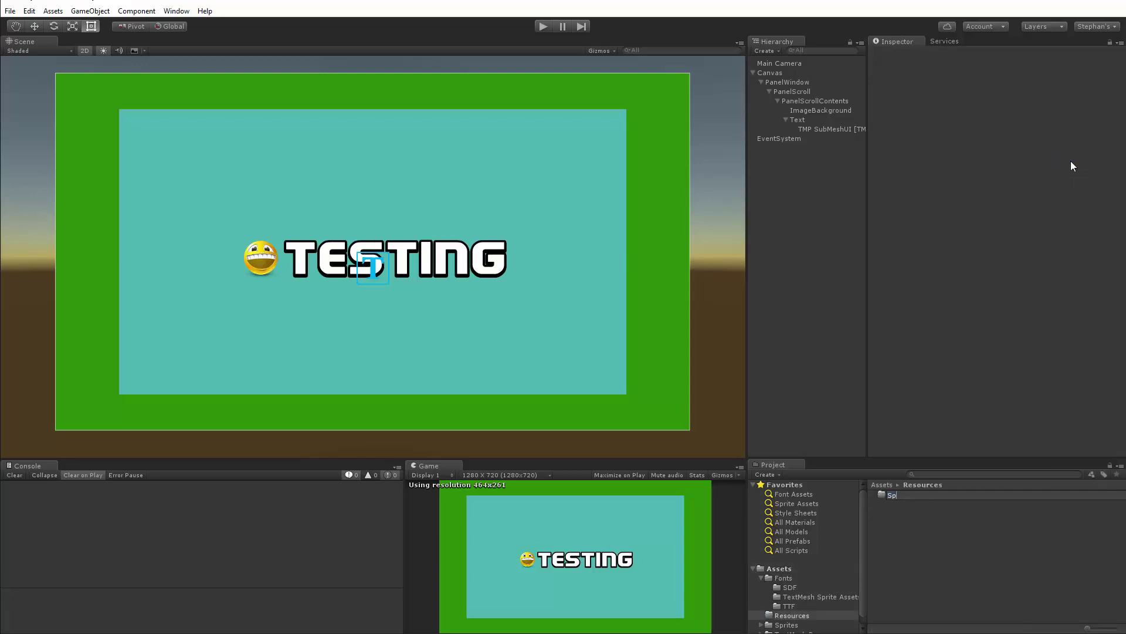
text(rites)
key(Return)
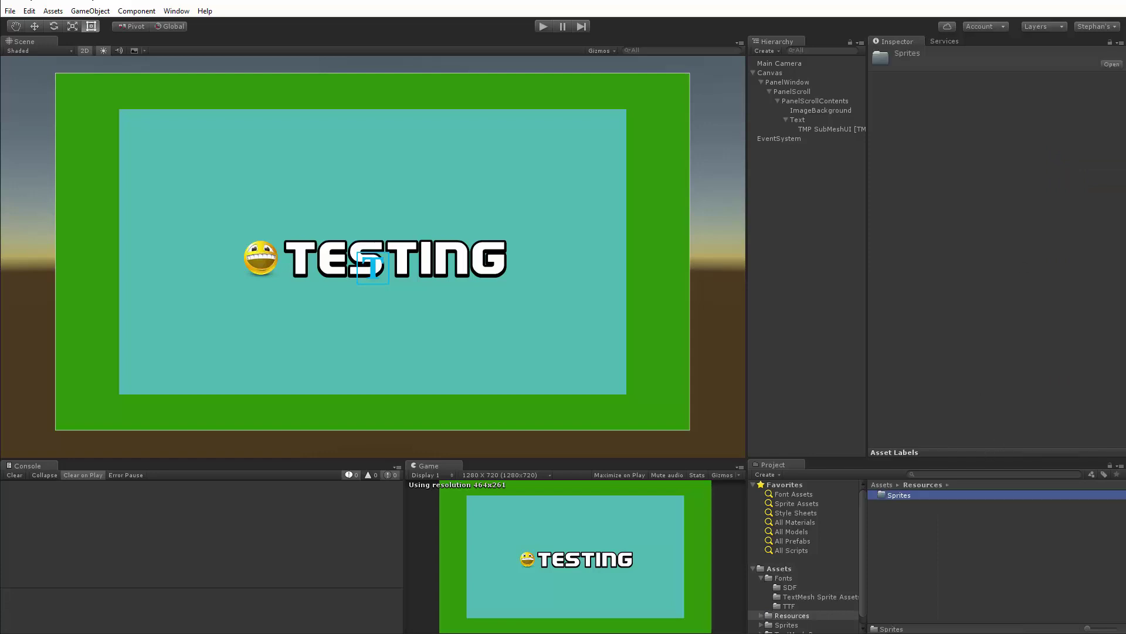
- Move SpriteAsset_Clock into the Resources/Sprites folder
click(814, 595)
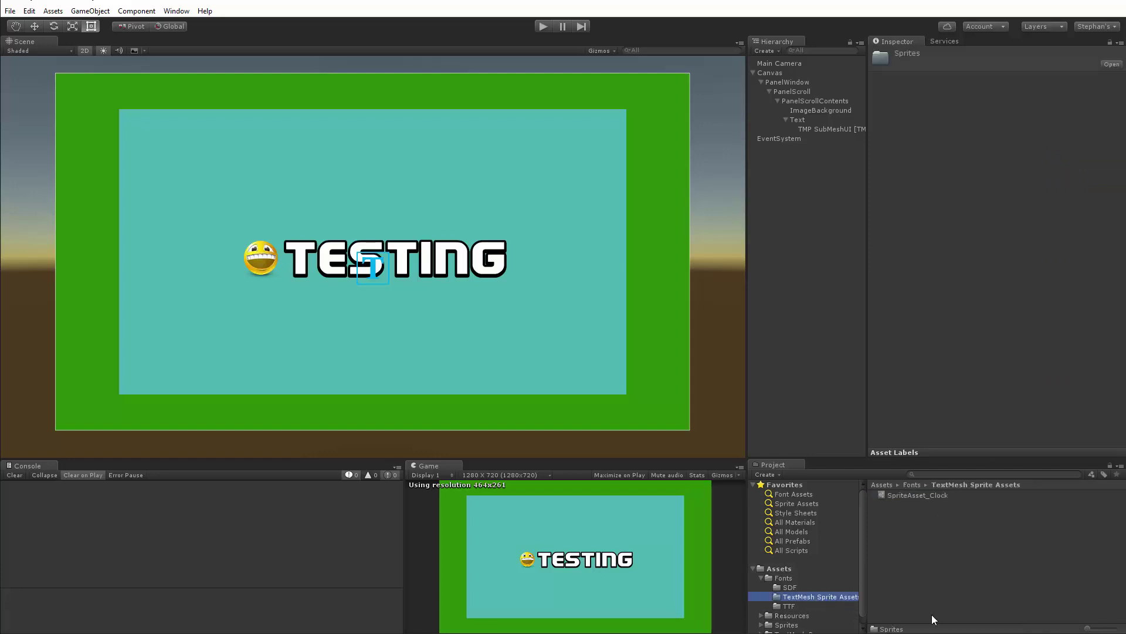
scroll(780, 615, down, 1)
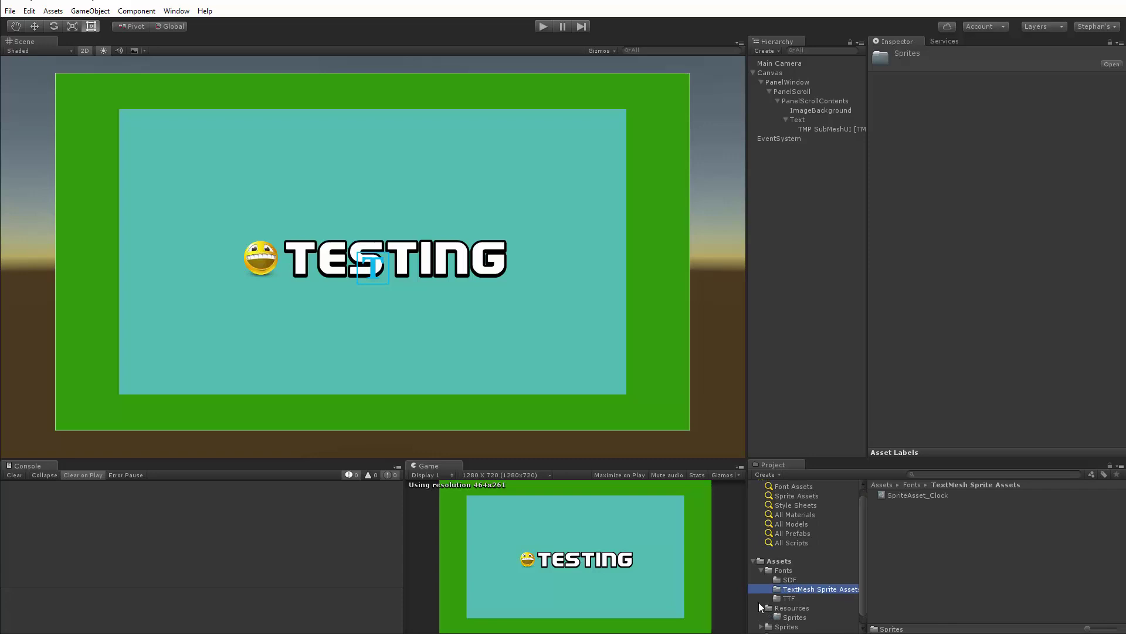
click(762, 599)
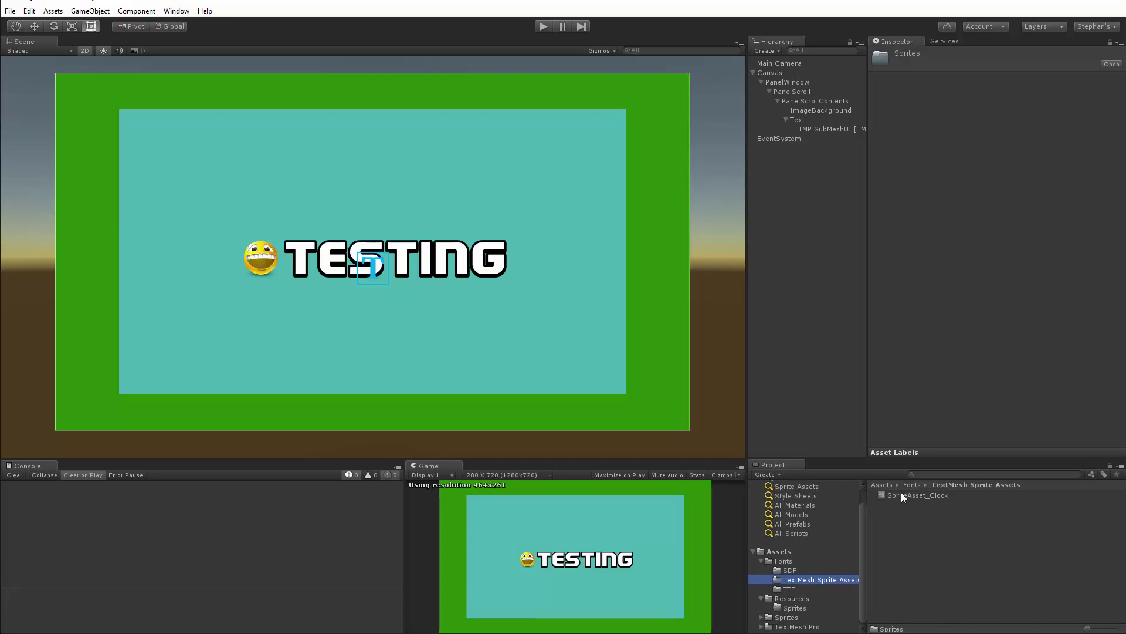
drag(906, 494, 792, 610)
click(793, 609)
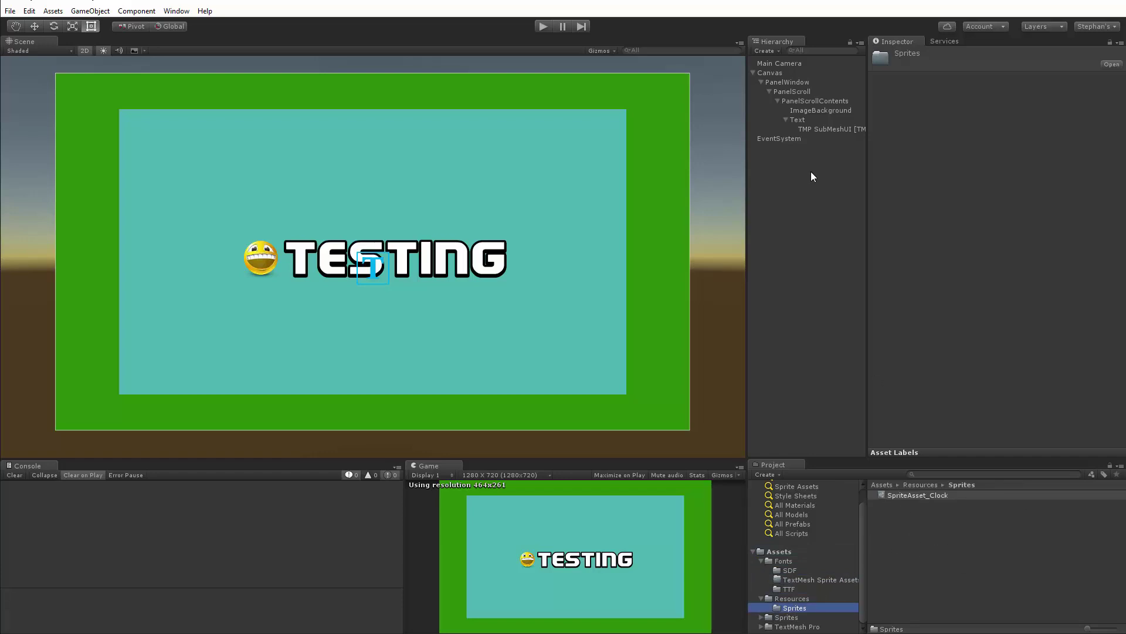
- Rewrite the TESTING sprite tag to reference SpriteAsset_Clock with index=0 instead of 03A5
click(798, 119)
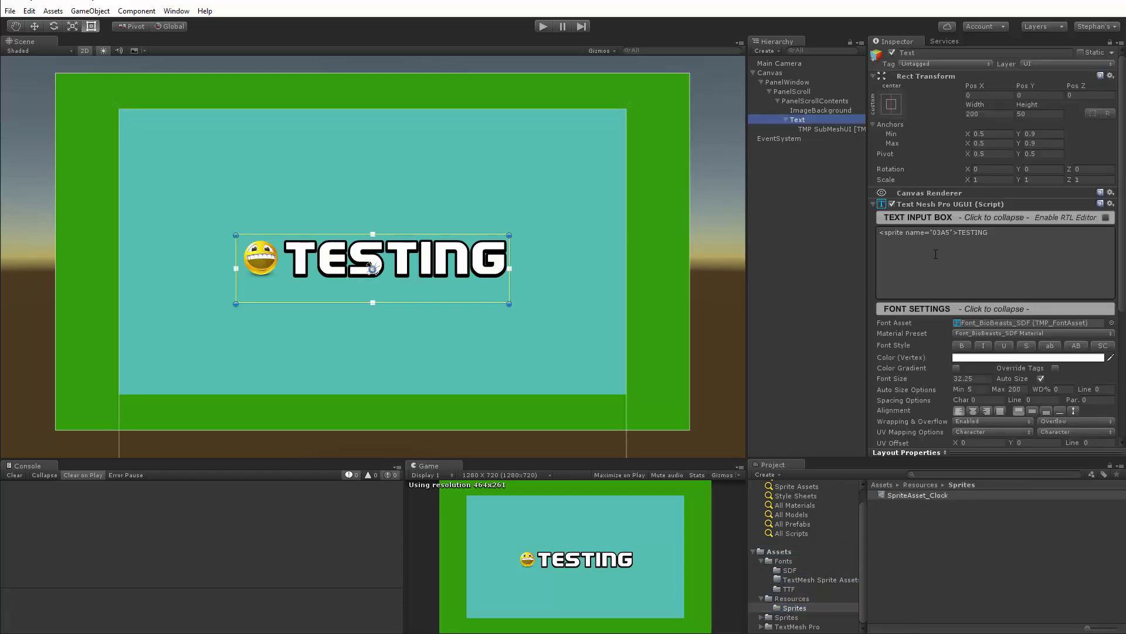
click(906, 233)
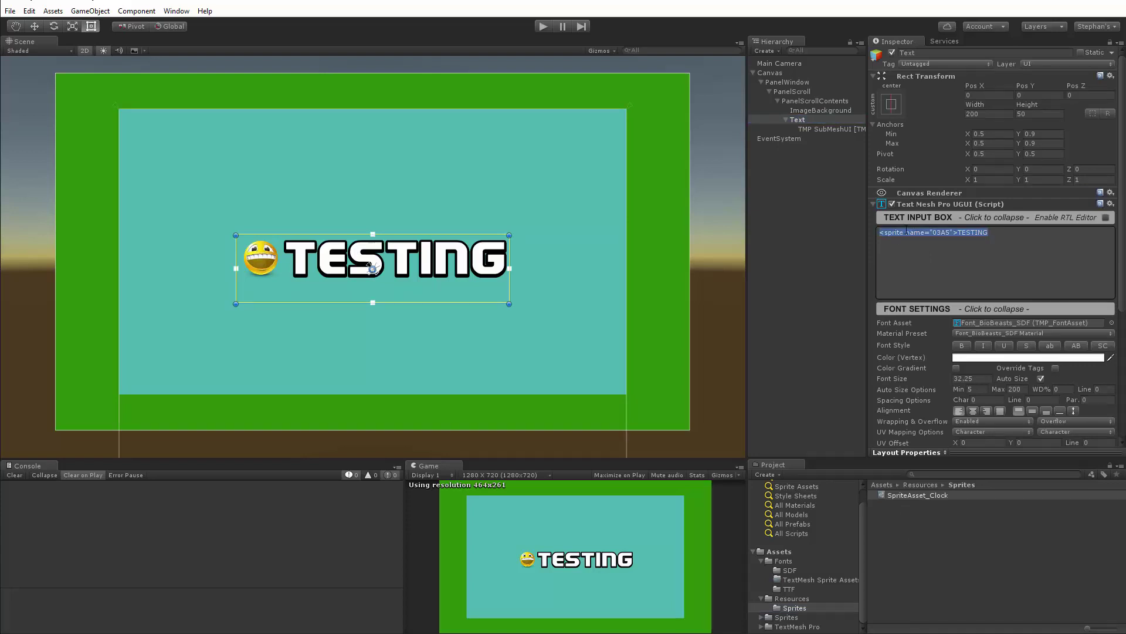
click(906, 233)
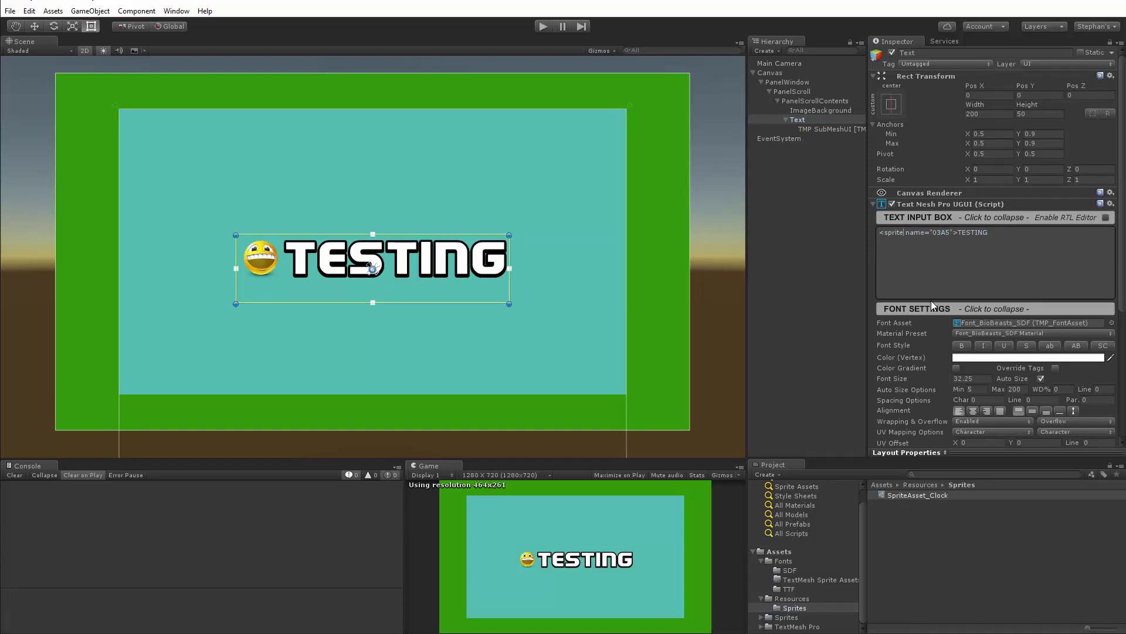
text(=")
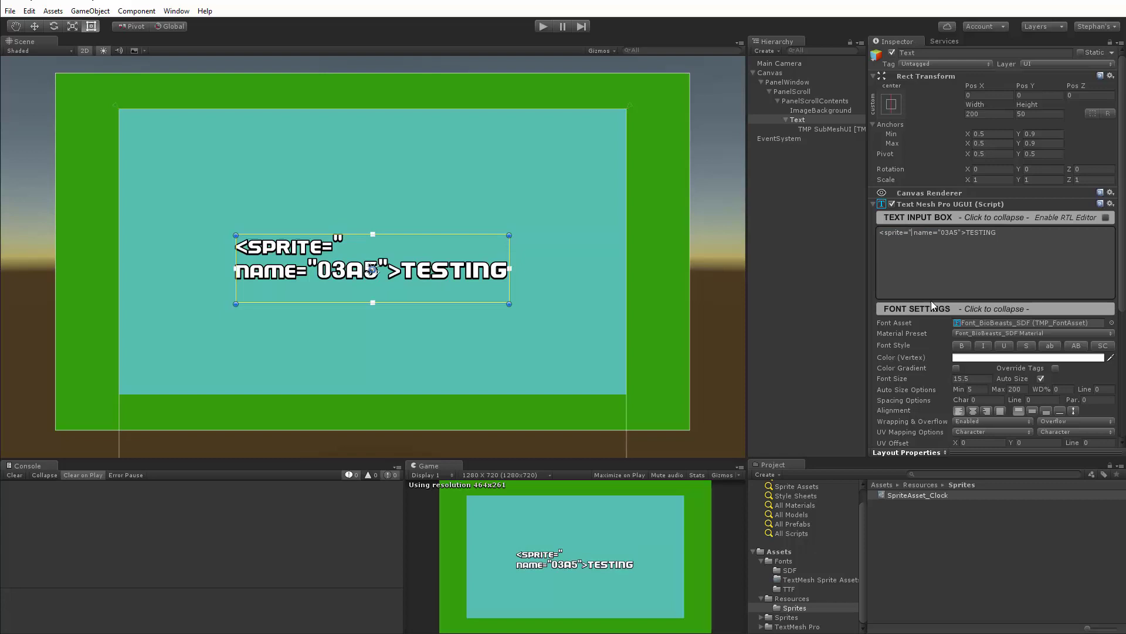
text(S)
key(BackSpace)
key(BackSpace)
key(Delete)
key(Delete)
key(Delete)
key(Delete)
text(index)
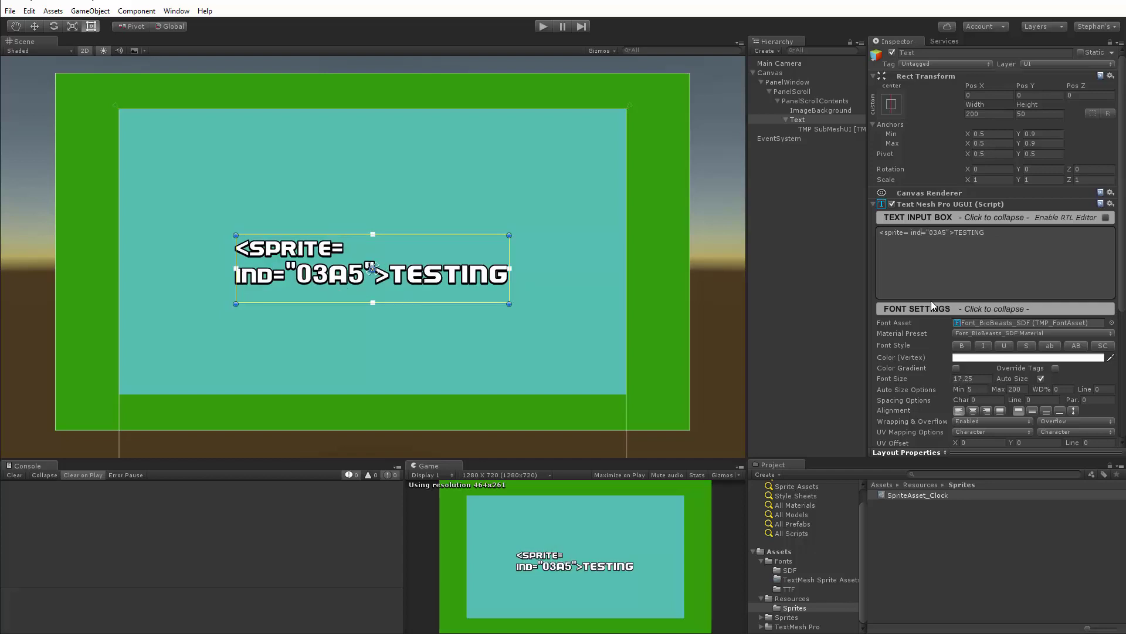
key(BackSpace)
key(Delete)
key(Delete)
key(Delete)
key(Delete)
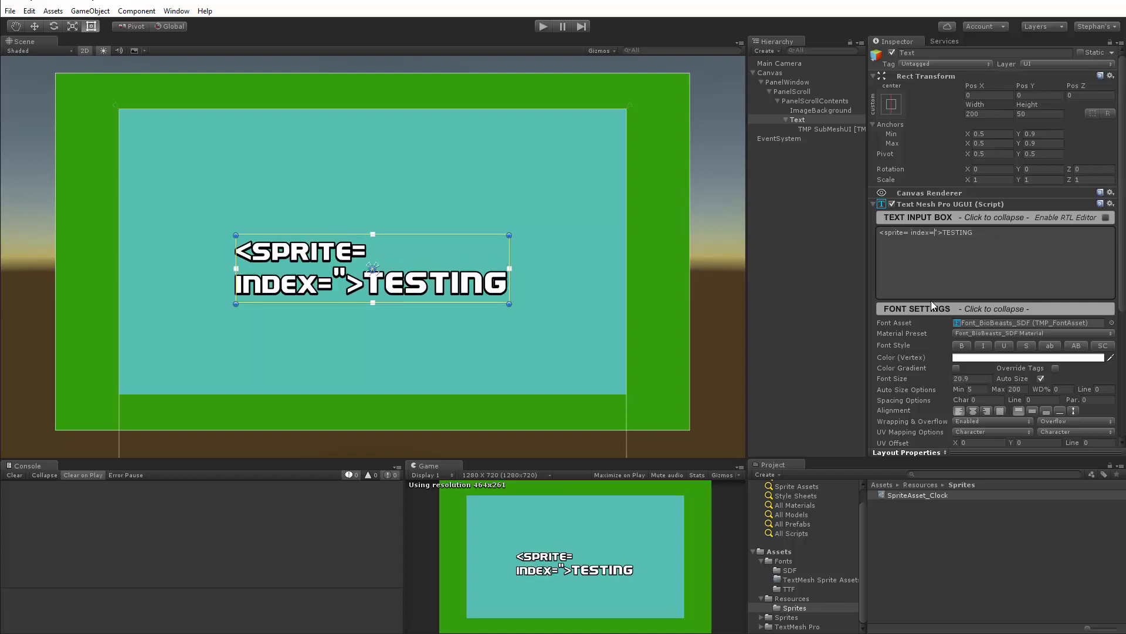
key(Delete)
text(0)
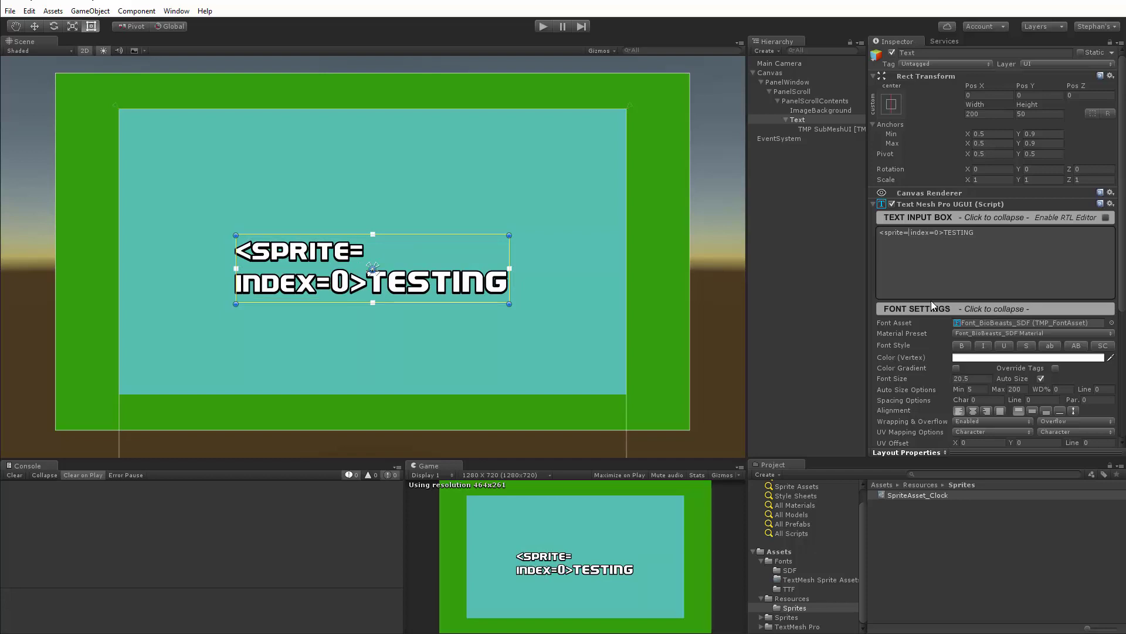
text("Sprit)
text(eAsset_)
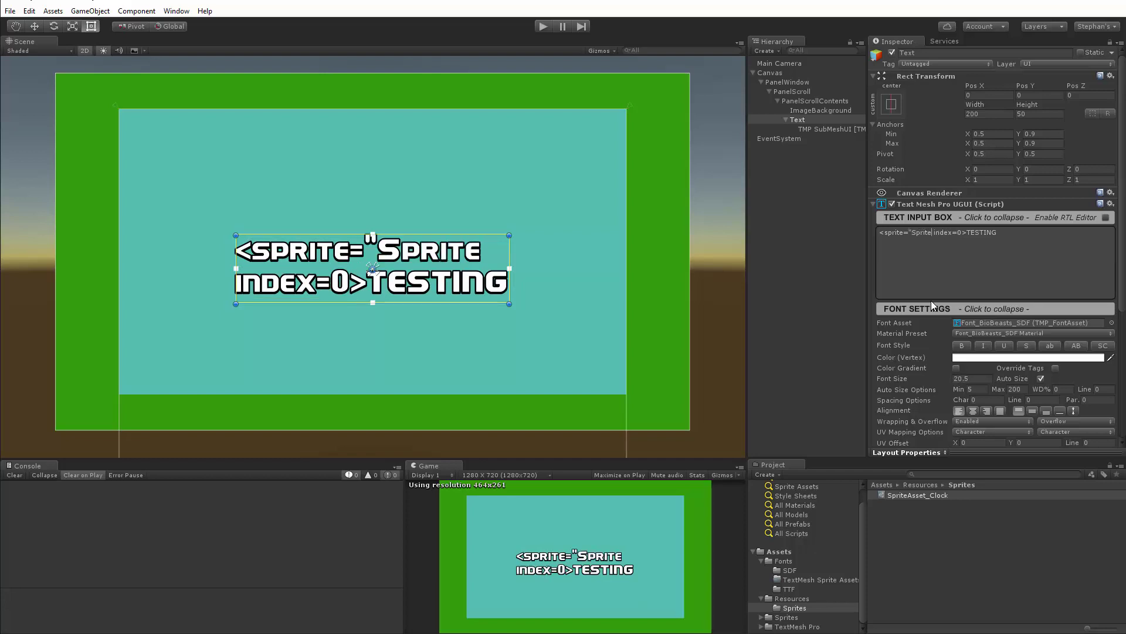
text(Clock)
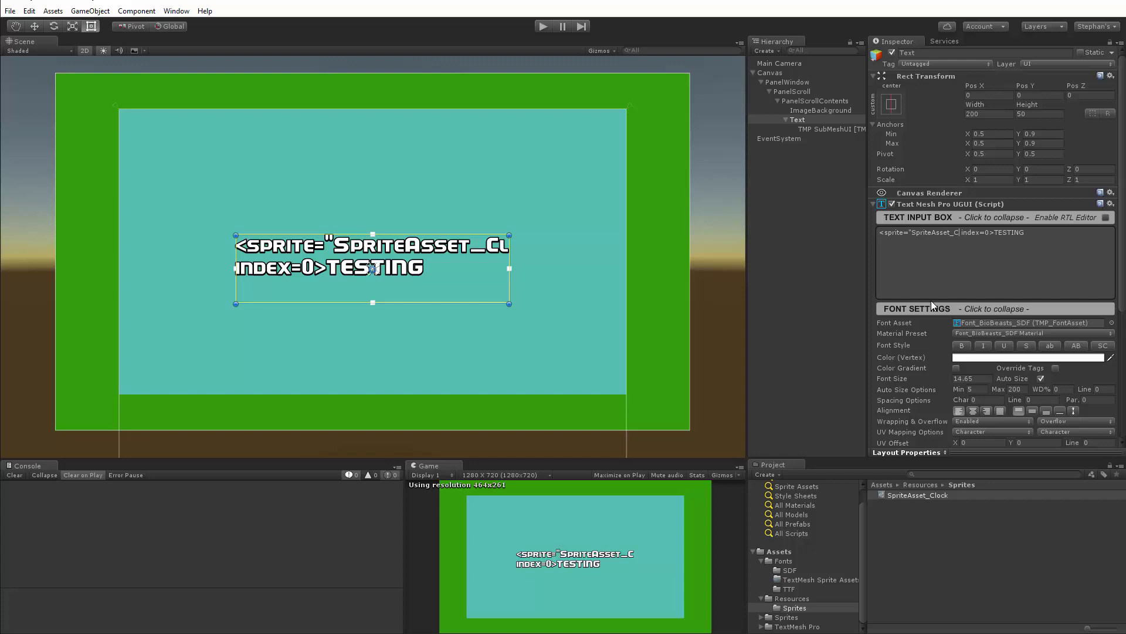
text(")
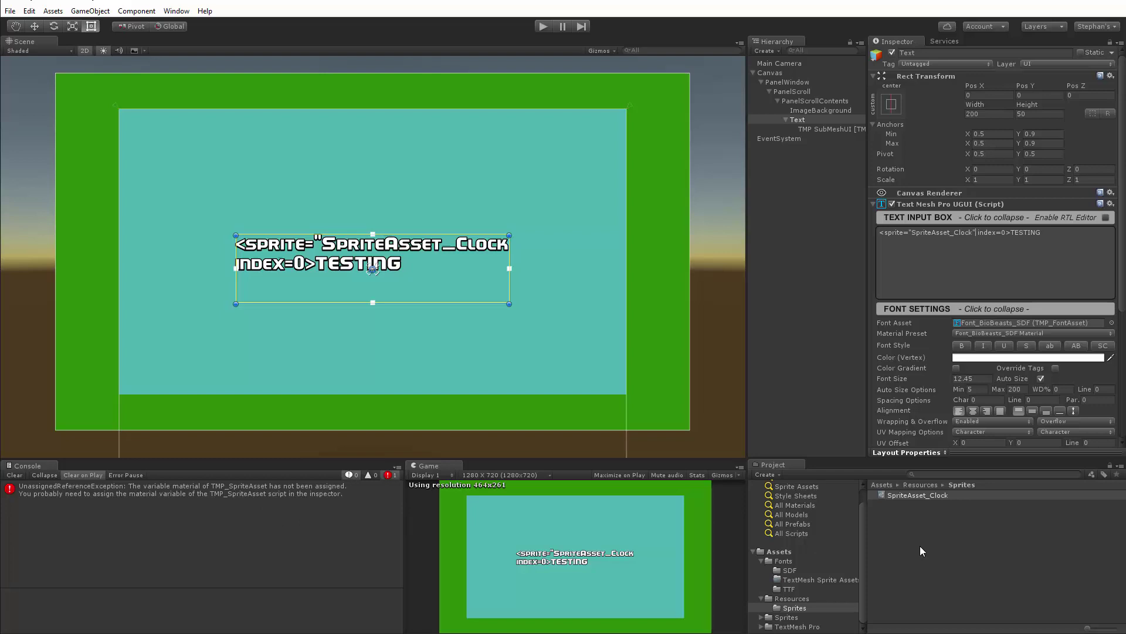
- Assign the TextMeshPro/Sprite default material to SpriteAsset_Clock from its Inspector options
click(915, 496)
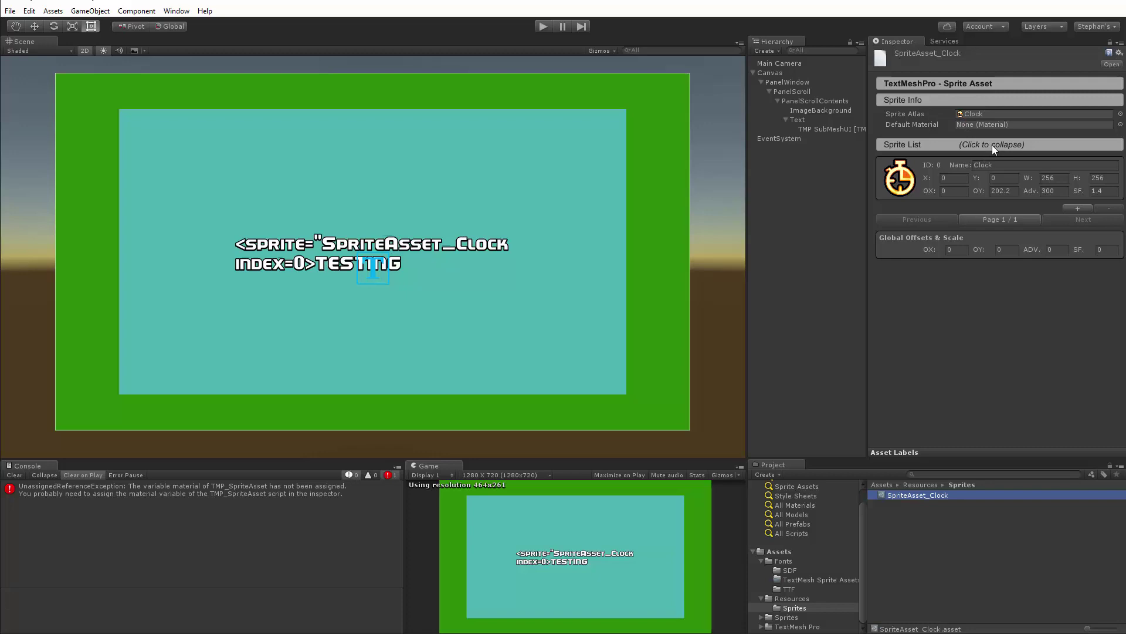
click(1120, 53)
click(1122, 98)
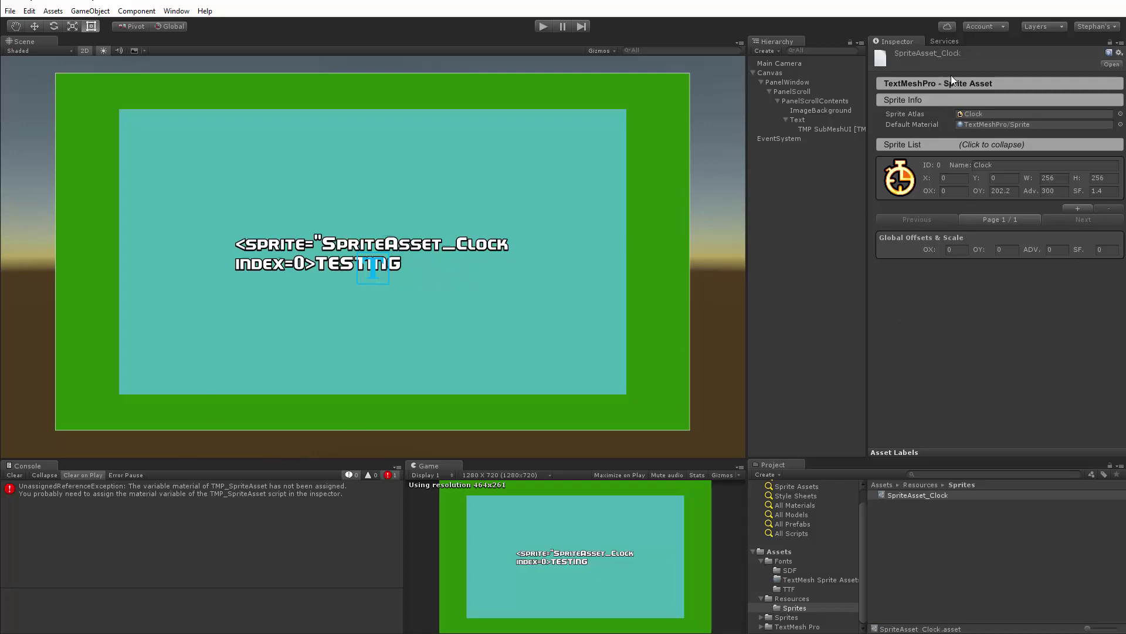
- Run the scene in Play mode to check the clock icon before TESTING
click(808, 235)
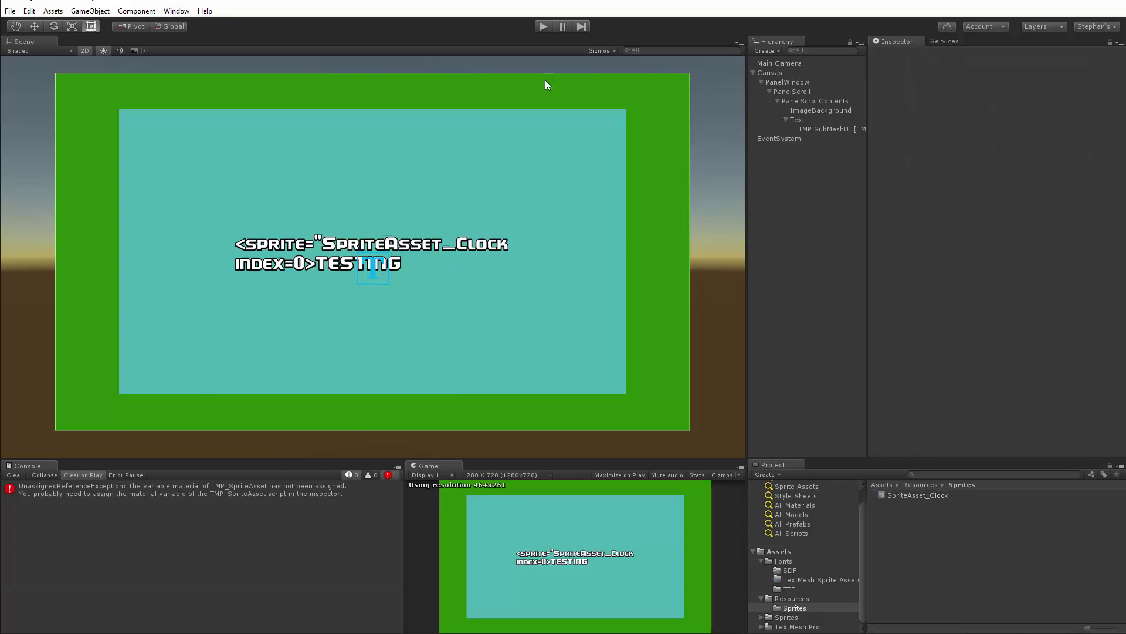
click(543, 26)
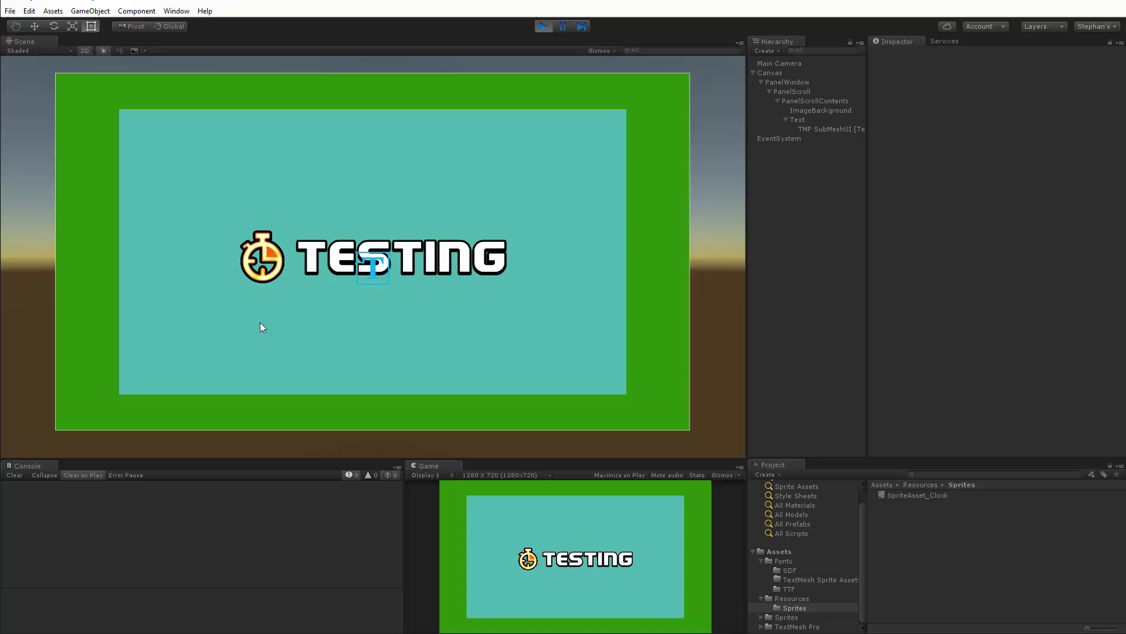
click(541, 26)
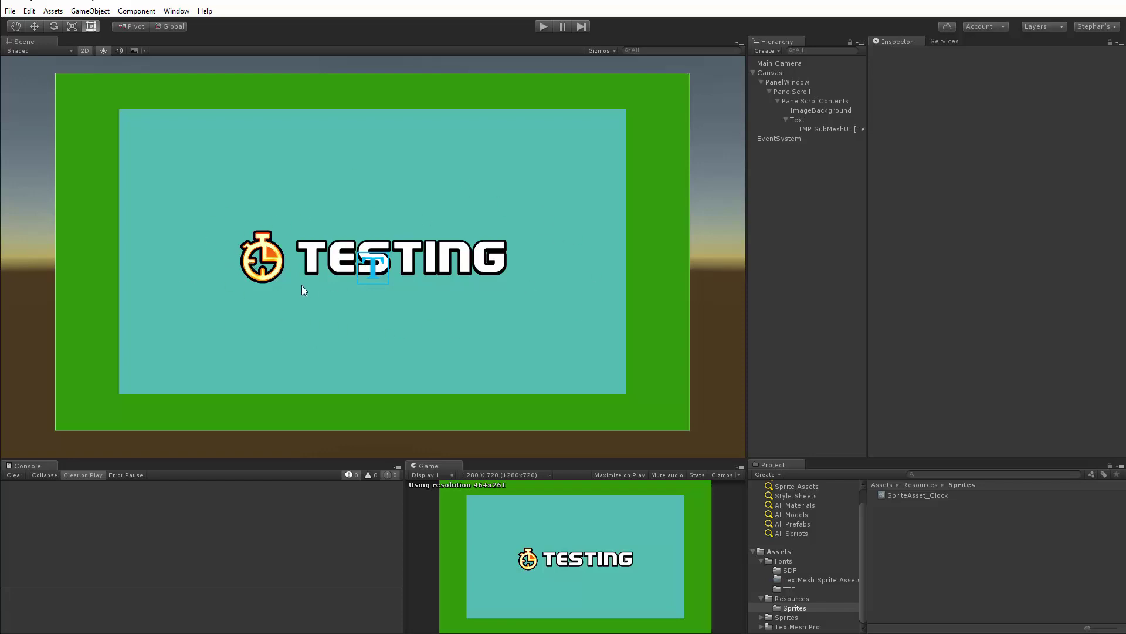
click(541, 25)
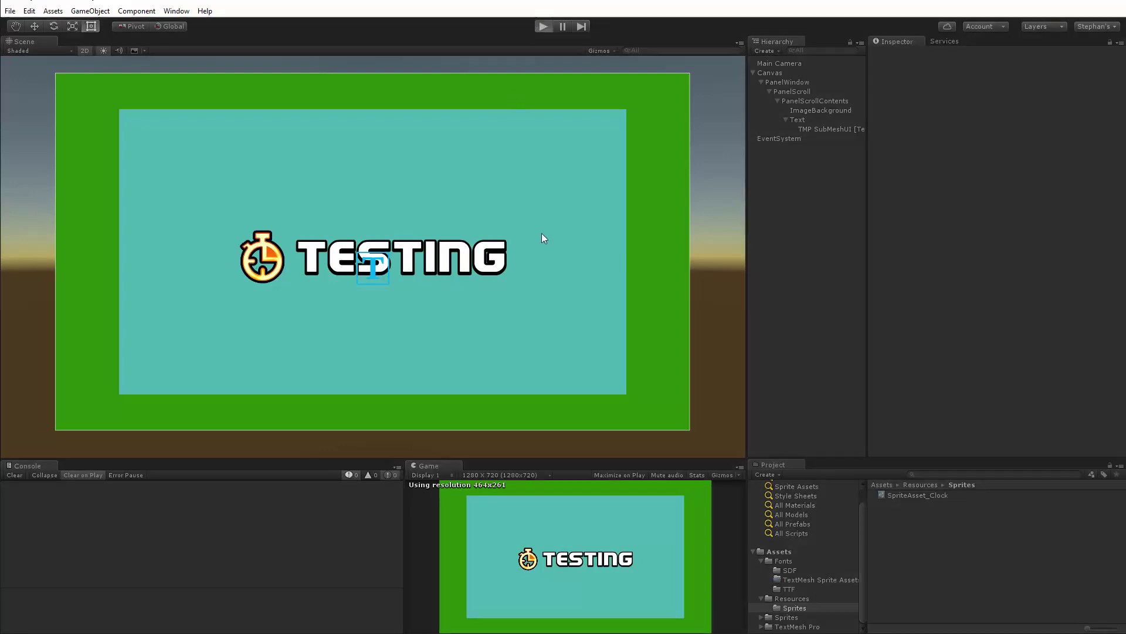
drag(569, 580, 571, 488)
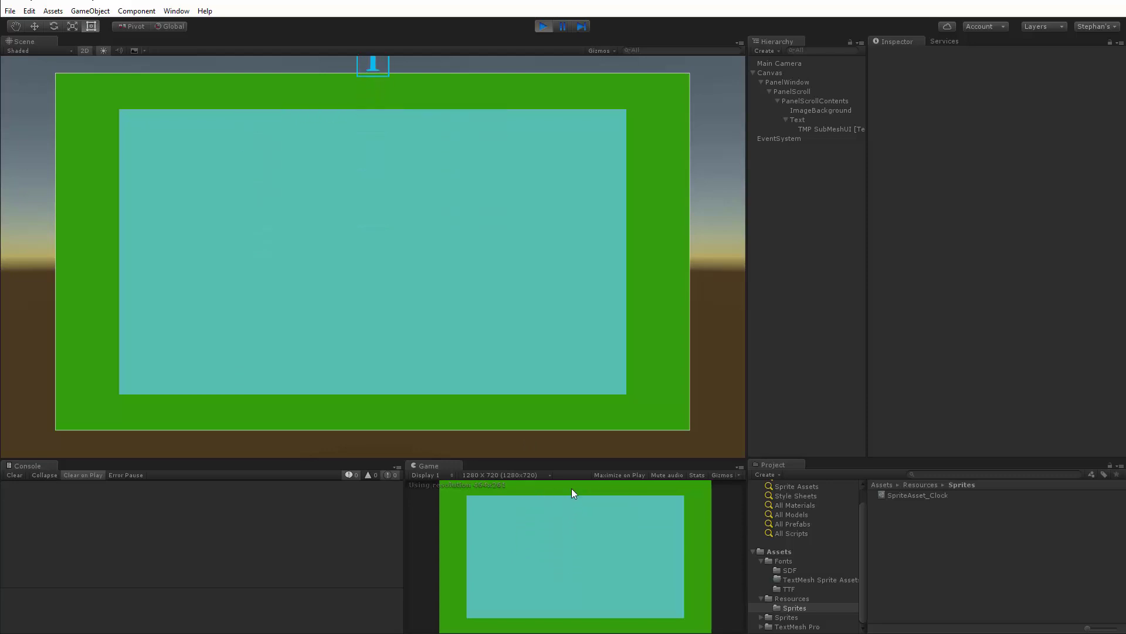
drag(577, 541, 578, 593)
- Stop Play mode and expand SpriteAsset_Clock's sprite list, showing ID 0 named Clock
click(798, 120)
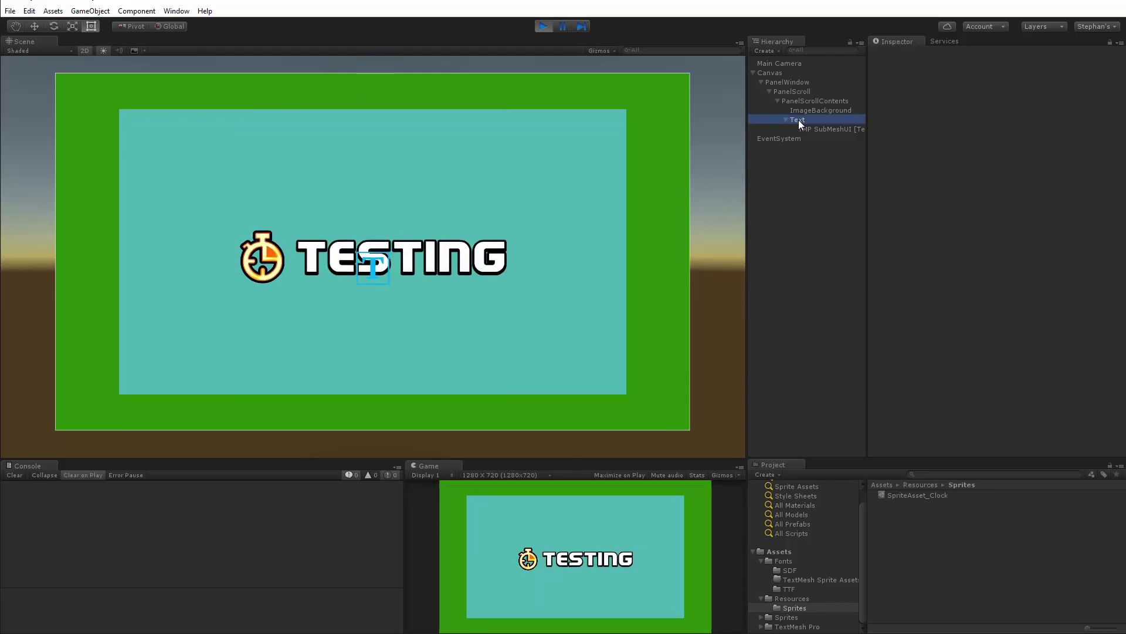
click(542, 26)
click(918, 494)
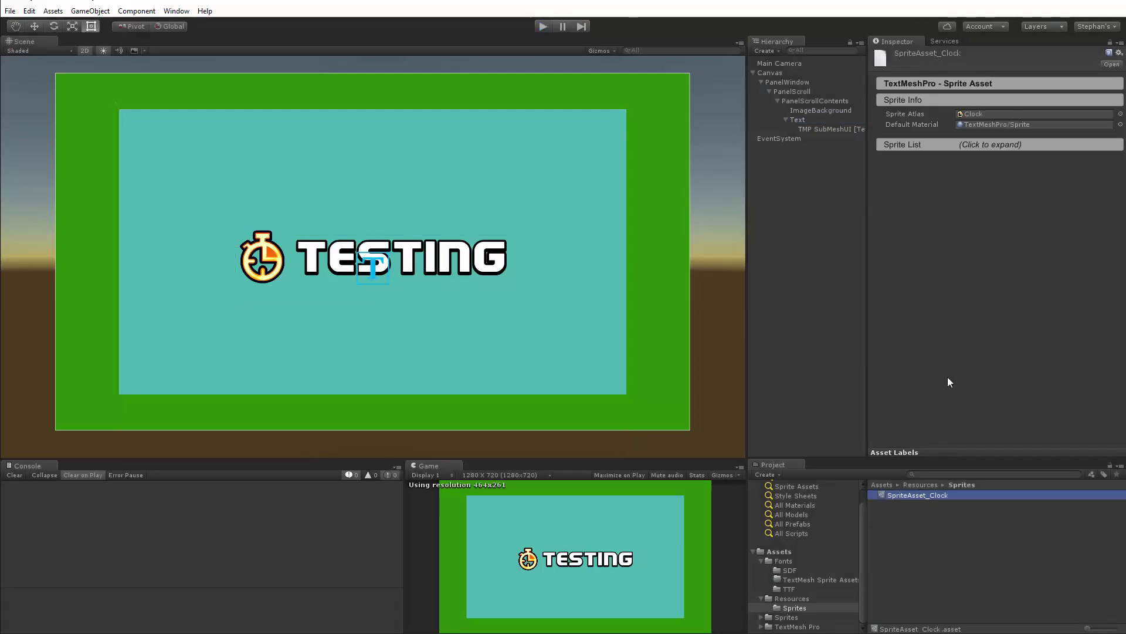
click(948, 145)
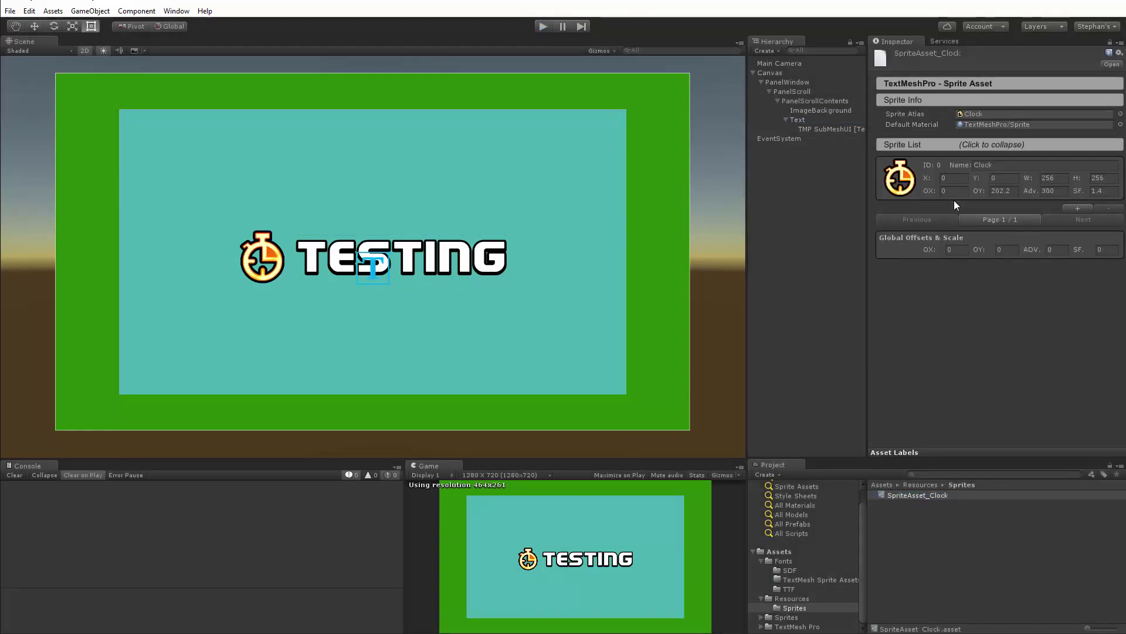
- Replace index=0 in the TESTING sprite tag with name="Clock"
click(798, 120)
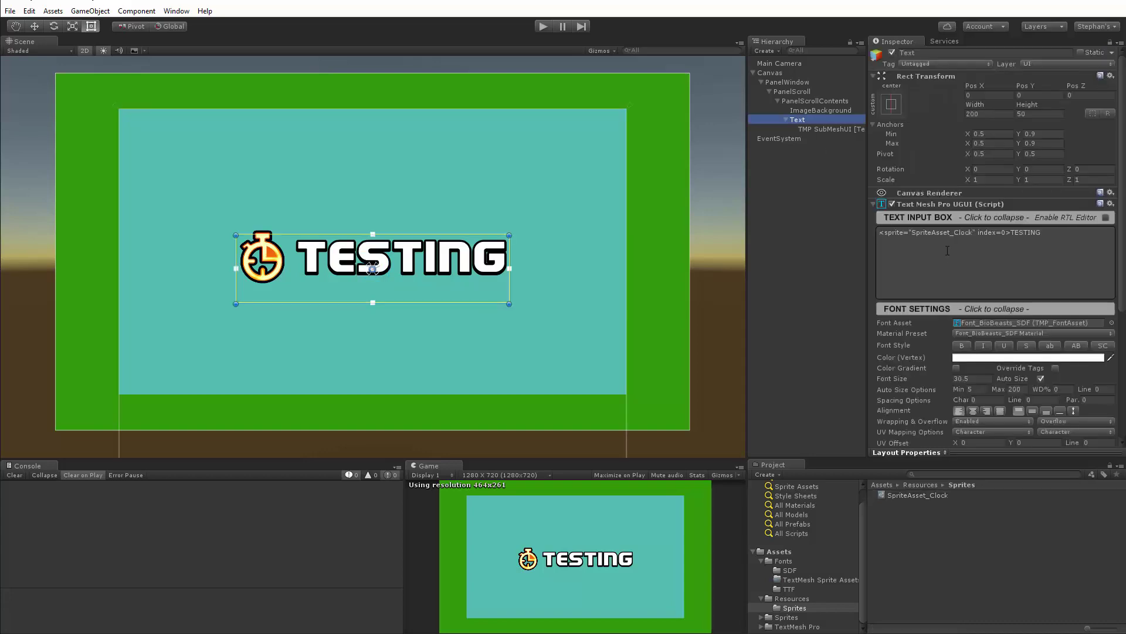
click(984, 233)
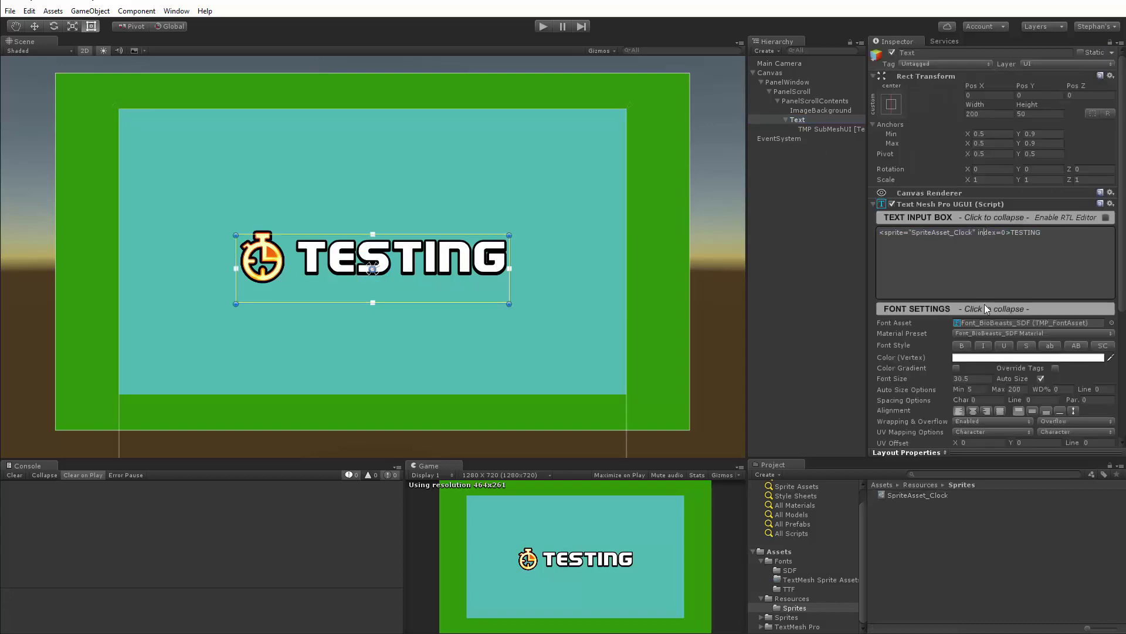
text(name=)
key(Delete)
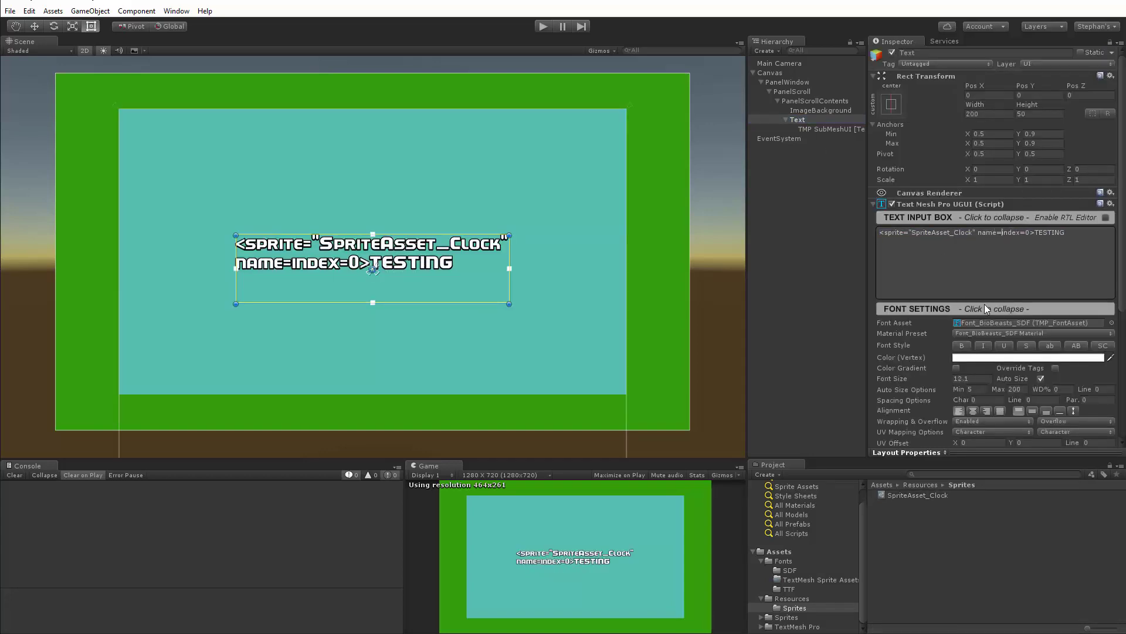
key(Delete)
key(Delete)
key(Delete)
key(Delete)
key(Delete)
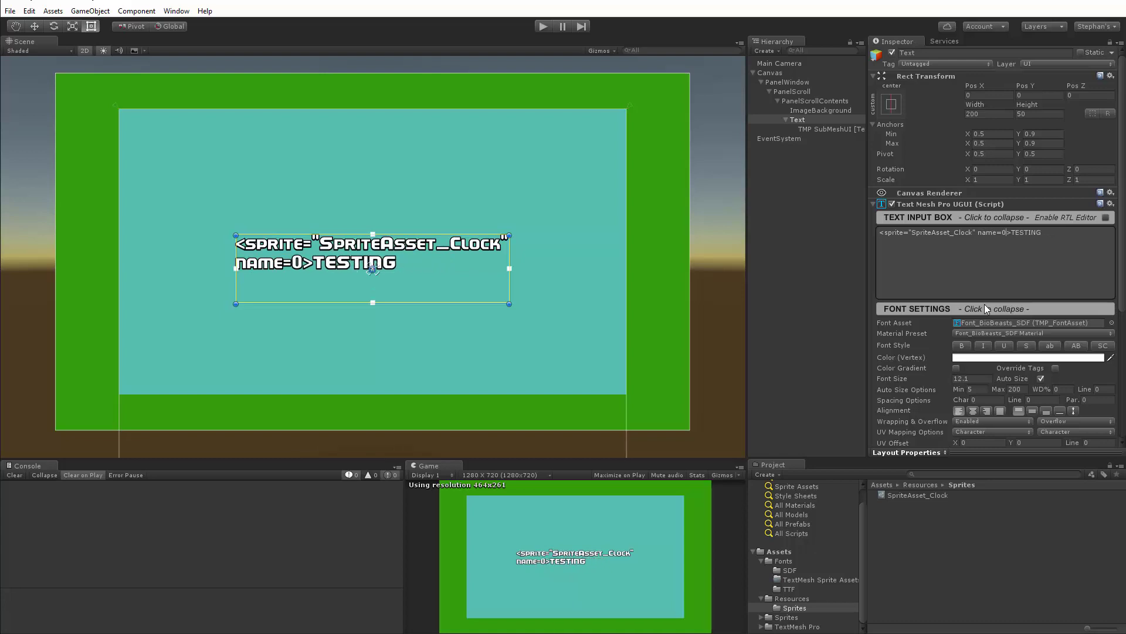
key(BackSpace)
text("Cloc)
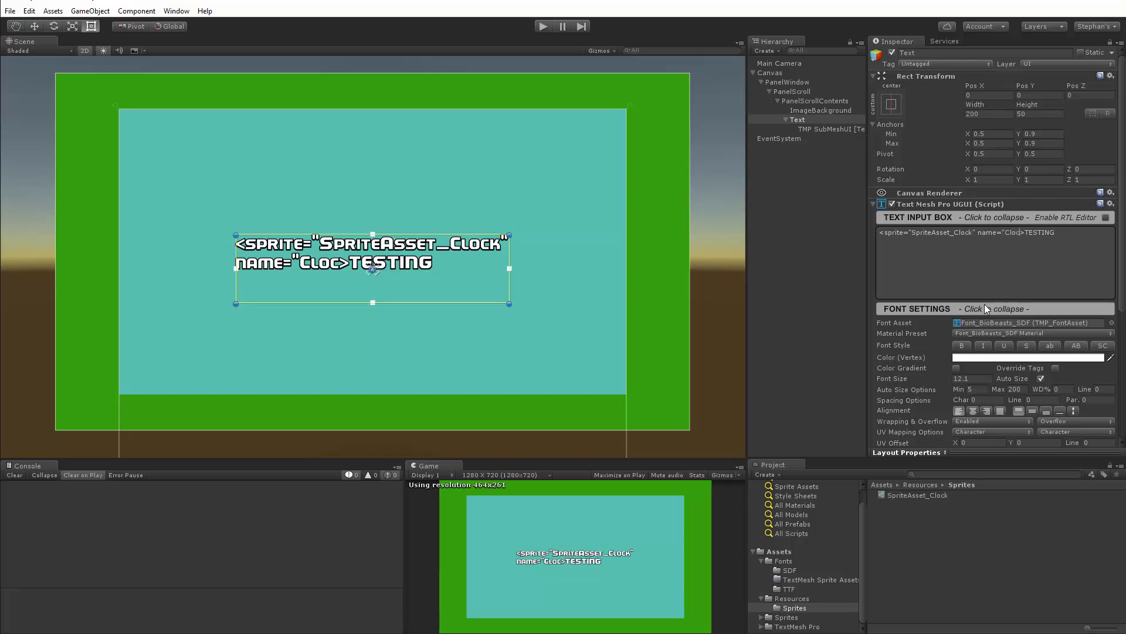
text(k")
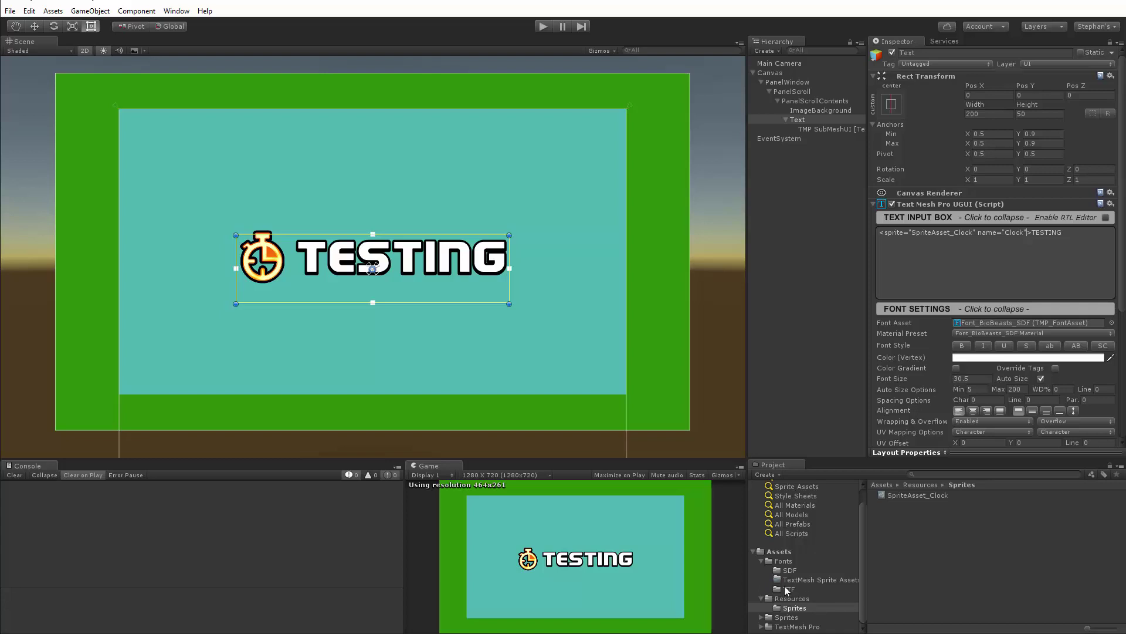
click(786, 617)
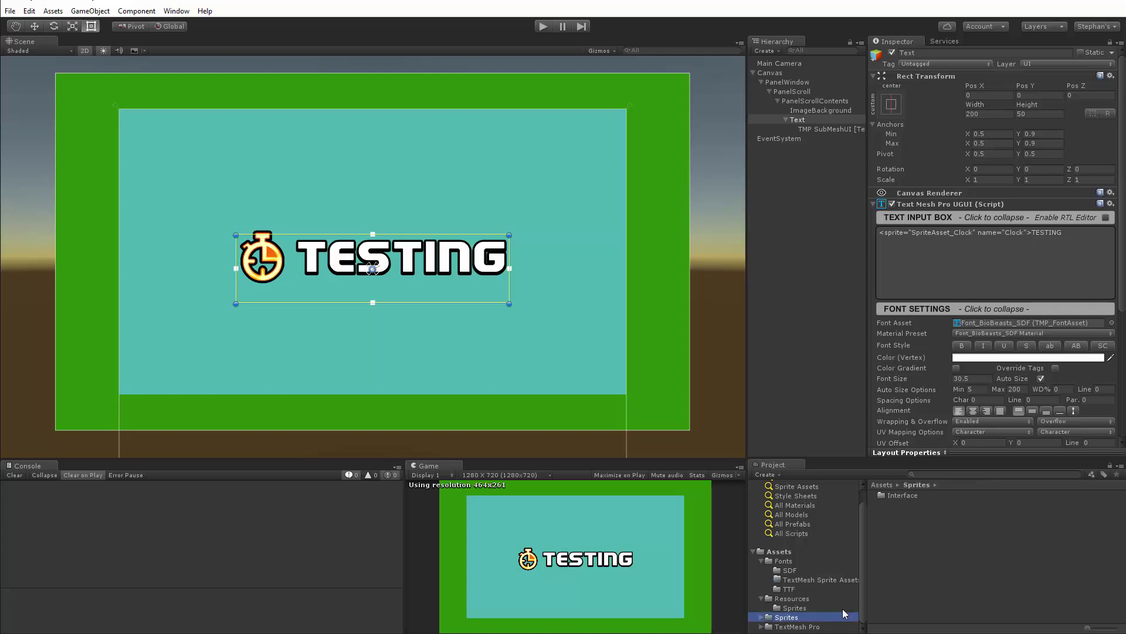
click(762, 617)
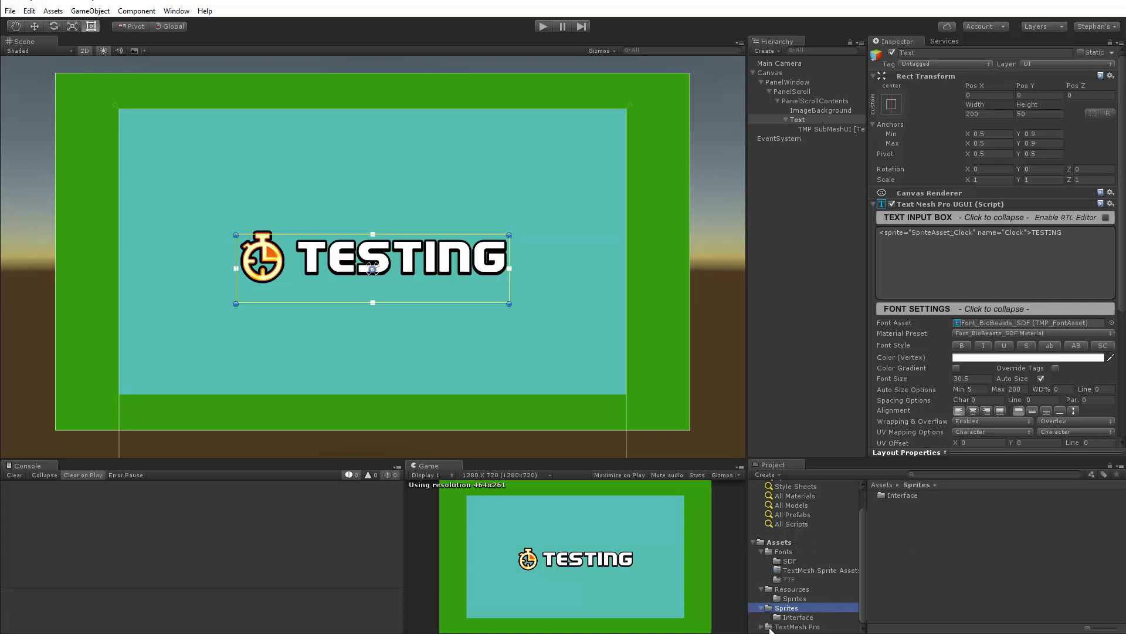
key(Down)
click(884, 496)
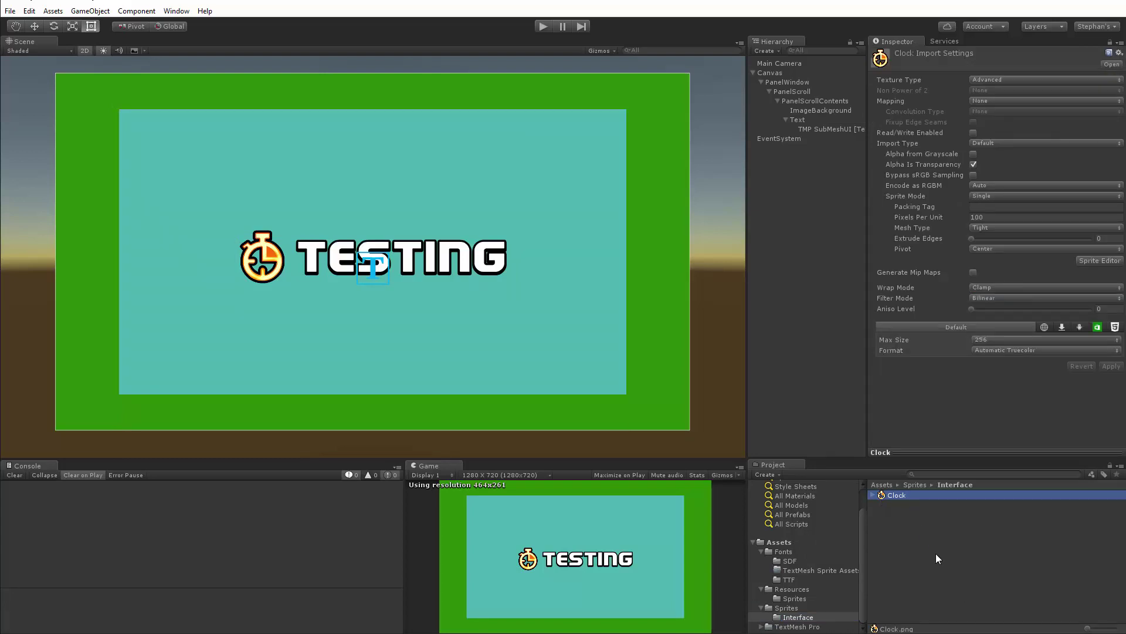
right_click(896, 498)
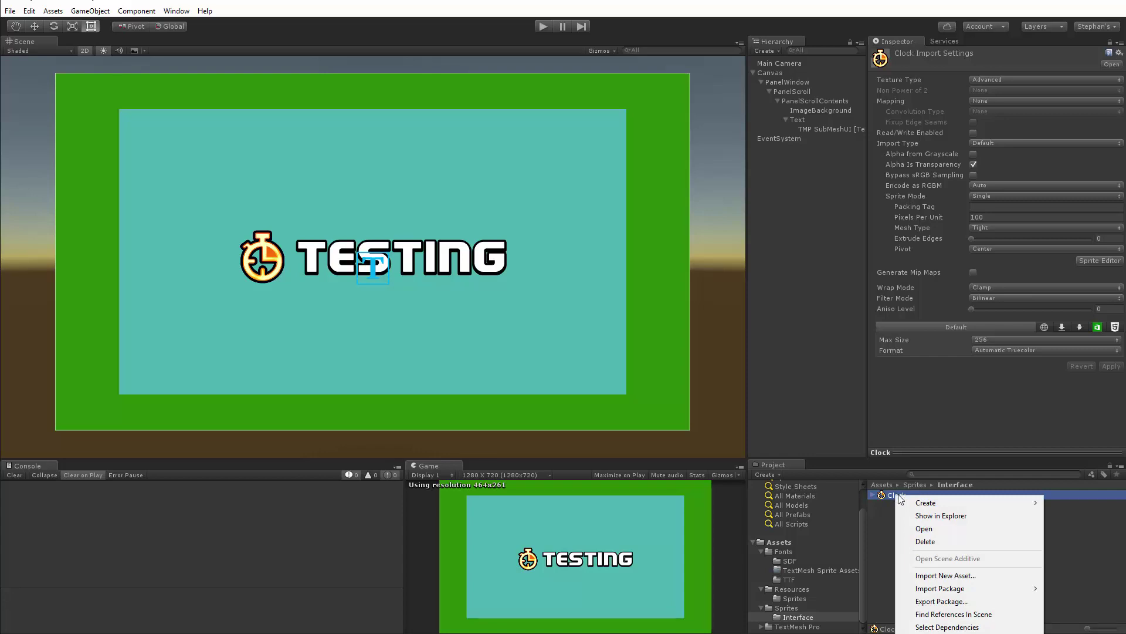
key(Down)
key(Down)
key(Down)
key(Down)
key(Down)
key(Up)
mouse_move(923, 504)
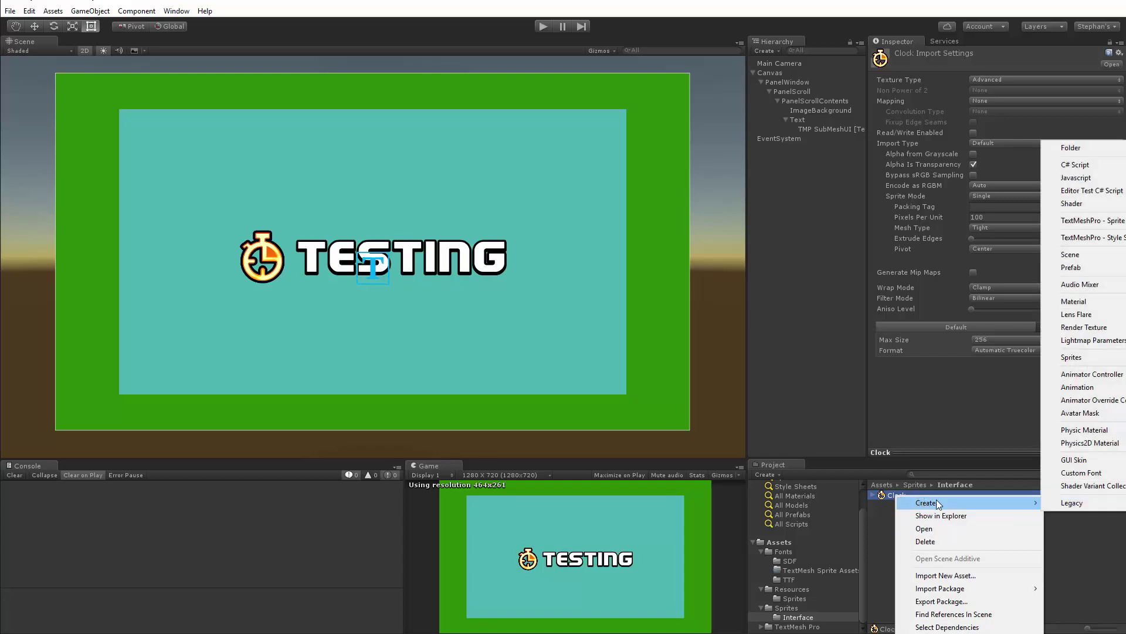
click(1075, 222)
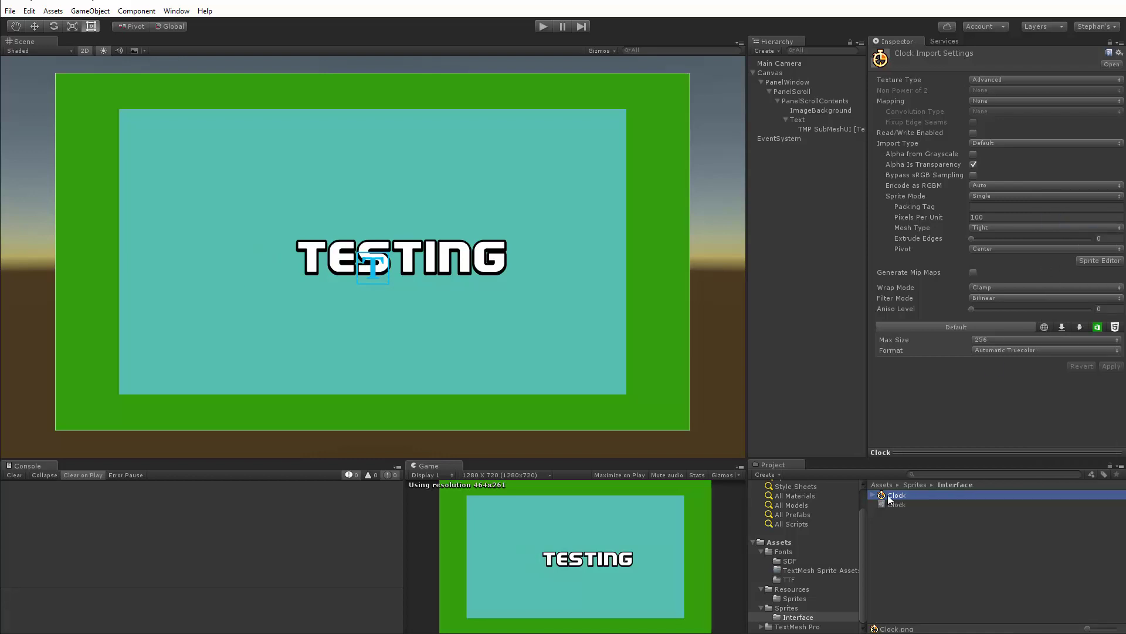
click(896, 505)
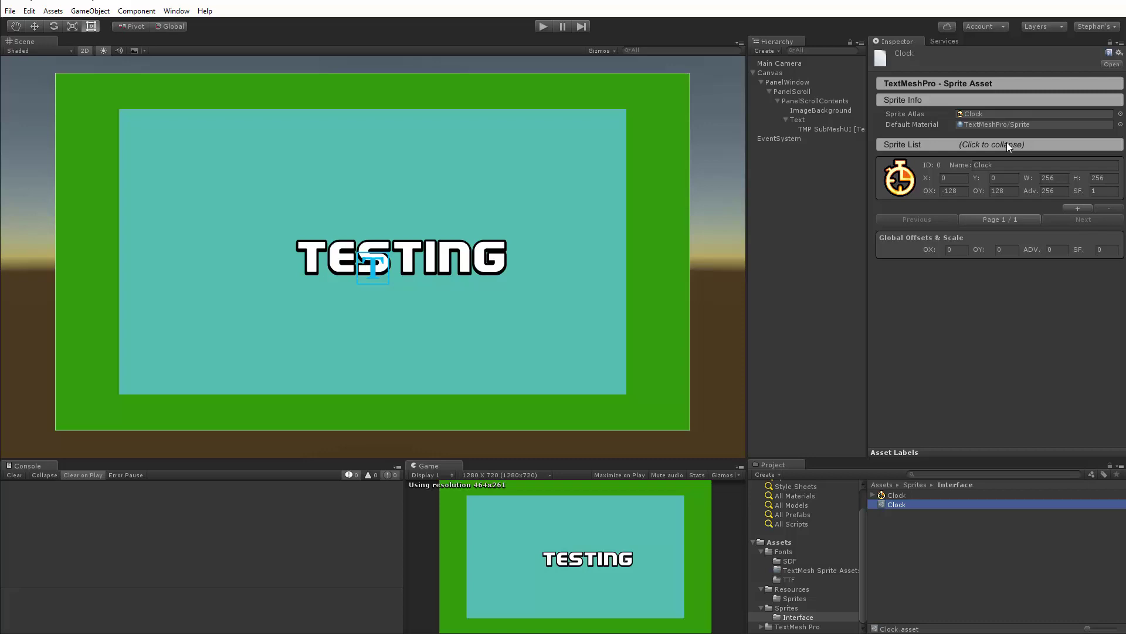
- Delete the old Clock sprite asset
click(928, 541)
click(892, 504)
key(Delete)
click(597, 348)
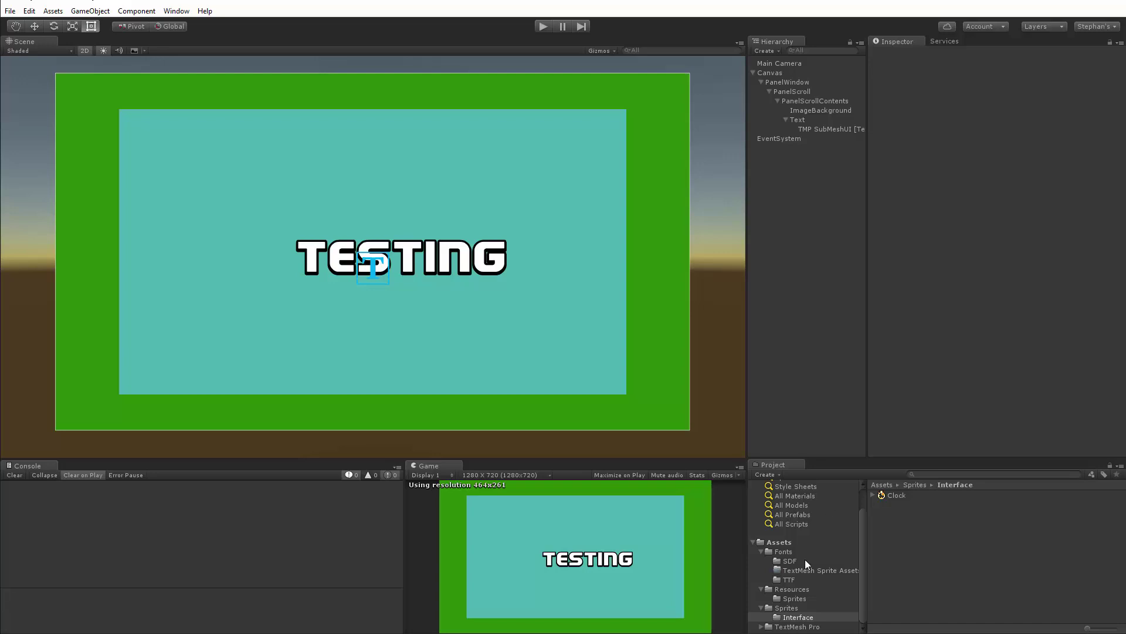
- Move SpriteAsset_Clock into the Interface folder and rename it to Clock
click(791, 598)
drag(901, 497, 796, 617)
click(797, 617)
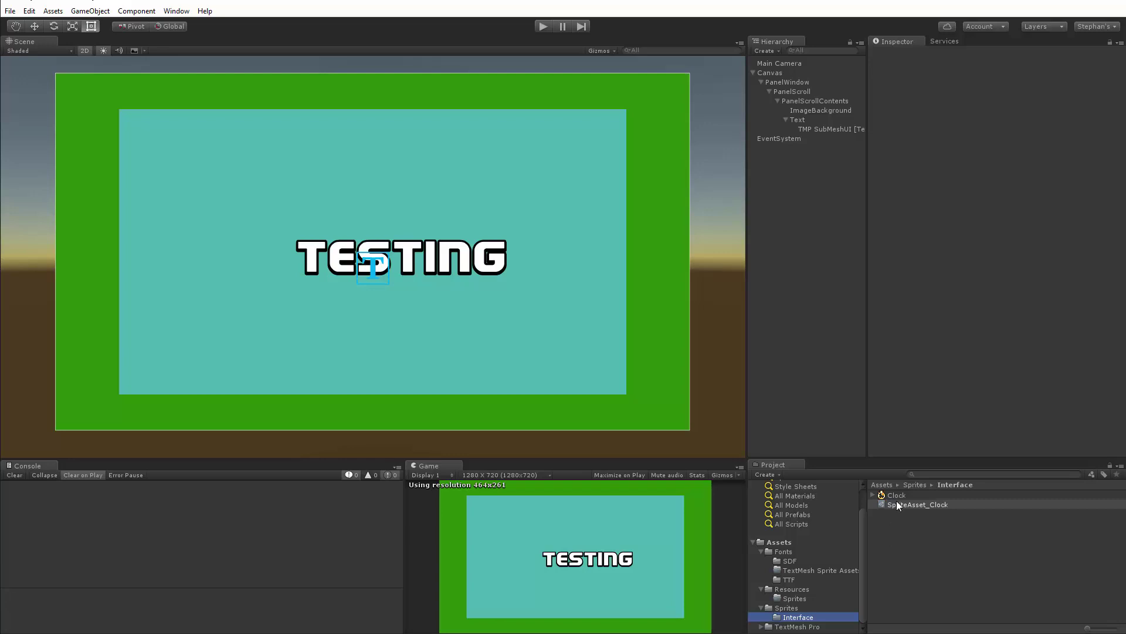
click(897, 505)
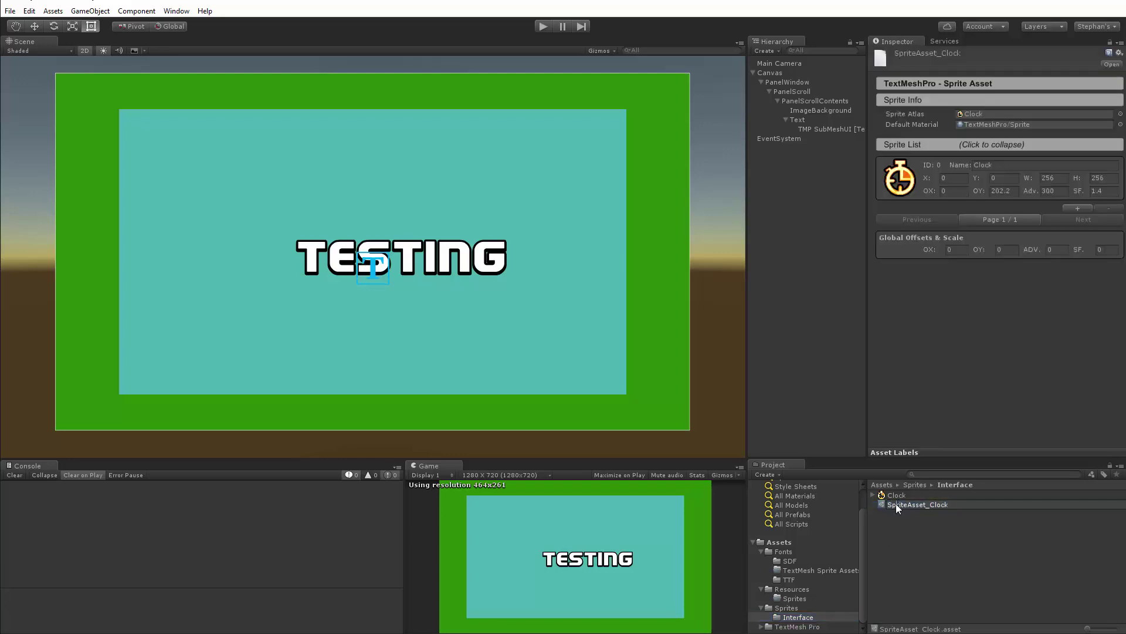
key(Delete)
key(Delete)
key(Delete)
key(Delete)
key(Delete)
key(Delete)
key(Delete)
key(Delete)
key(Delete)
key(Delete)
key(Delete)
key(Delete)
key(Return)
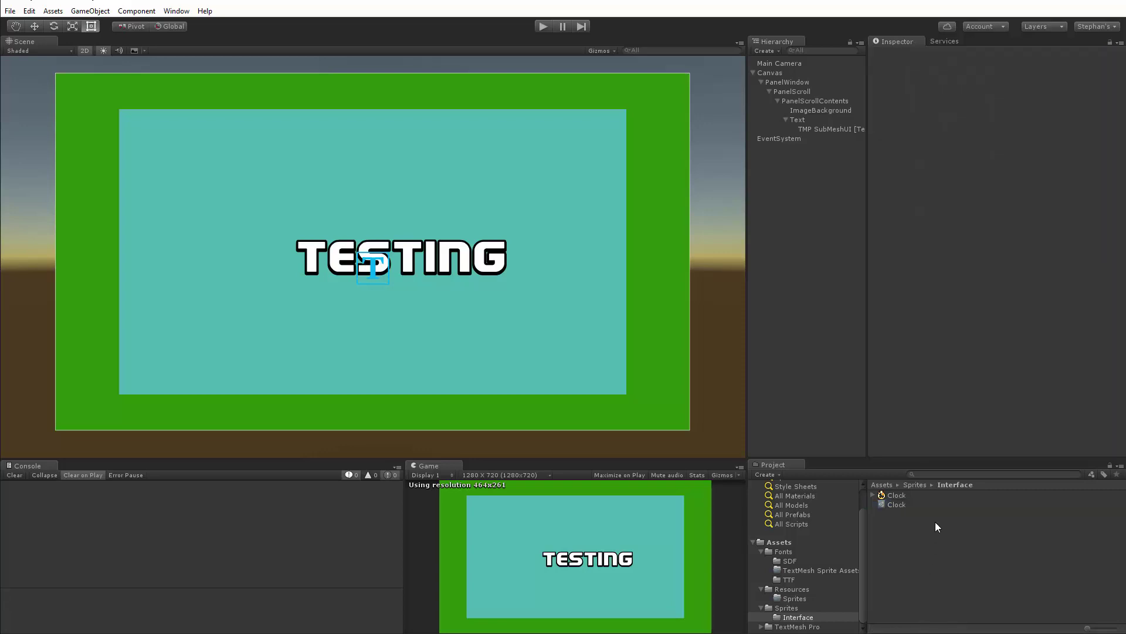
- Generate a TextMeshPro sprite asset from Clock.png and inspect its two Clock entries
click(891, 496)
right_click(892, 496)
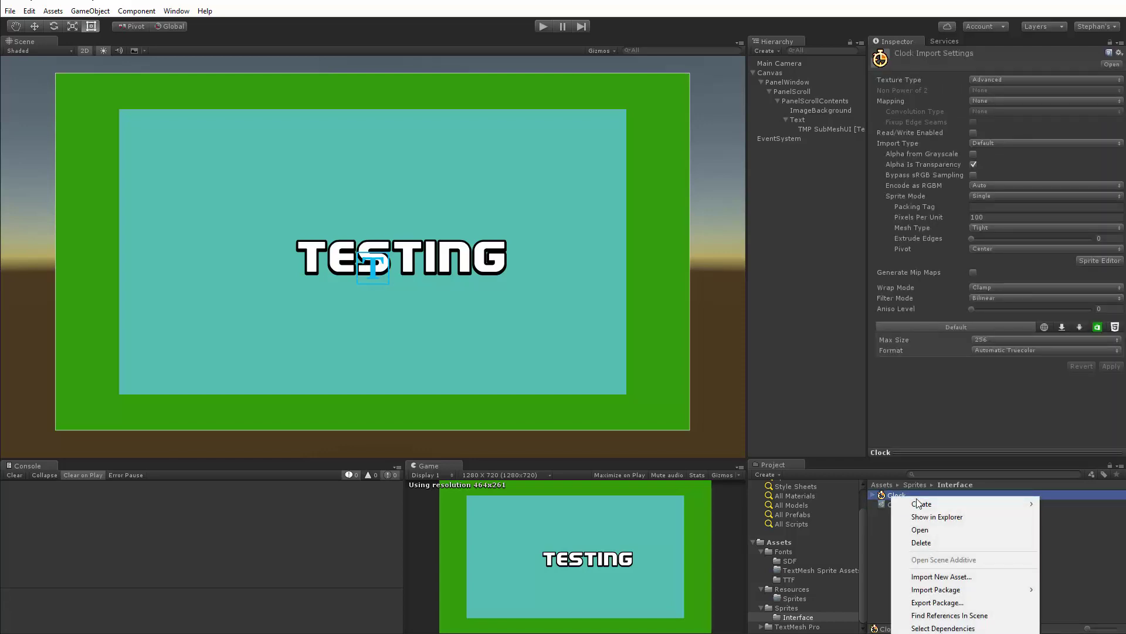
mouse_move(920, 501)
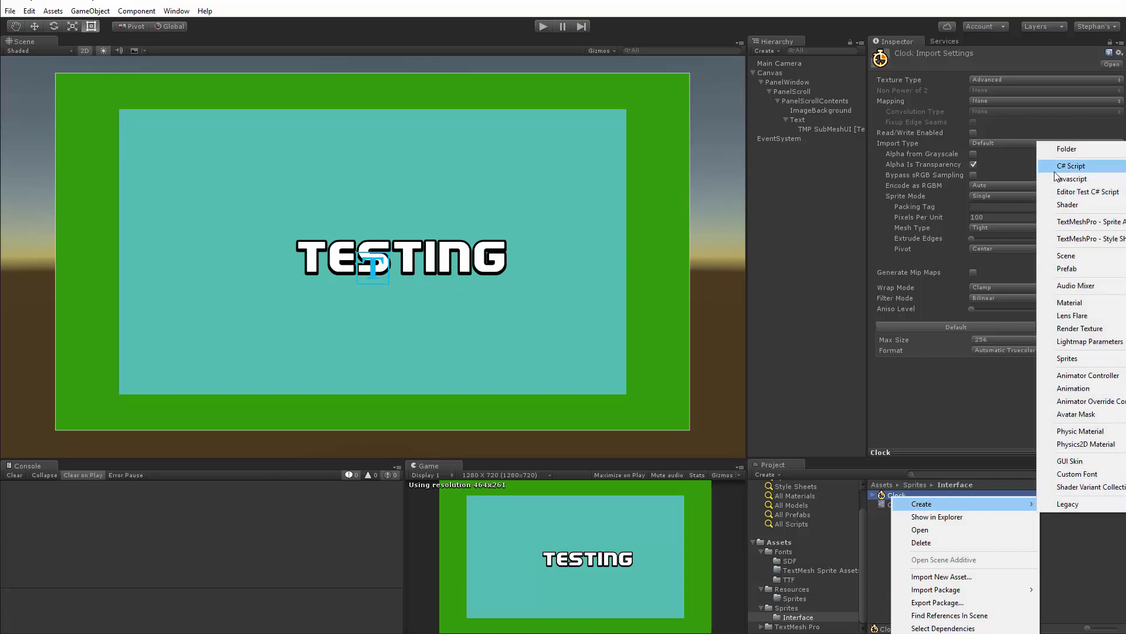
click(1079, 224)
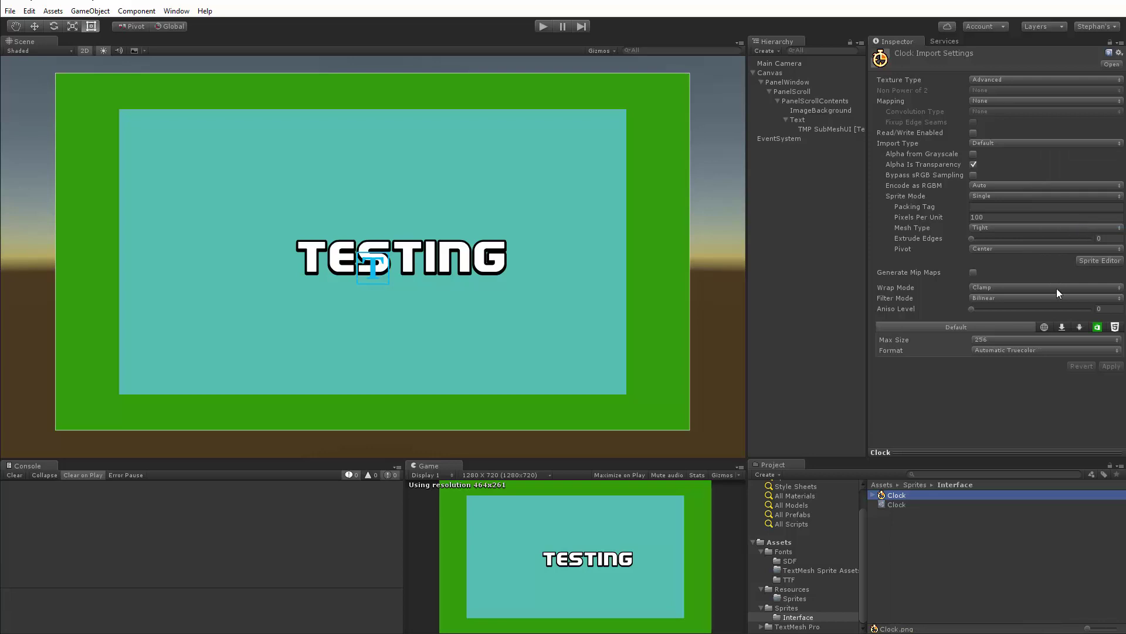
click(895, 504)
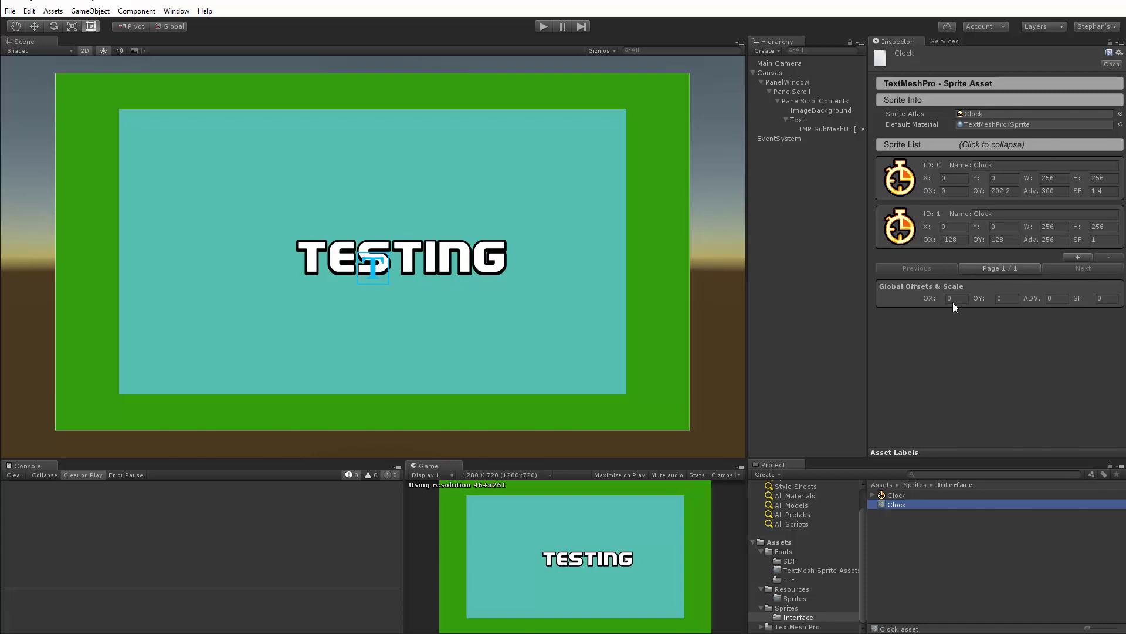
- Switch the Inspector to Debug and expand Sprite Info List elements 0 and 1
right_click(891, 40)
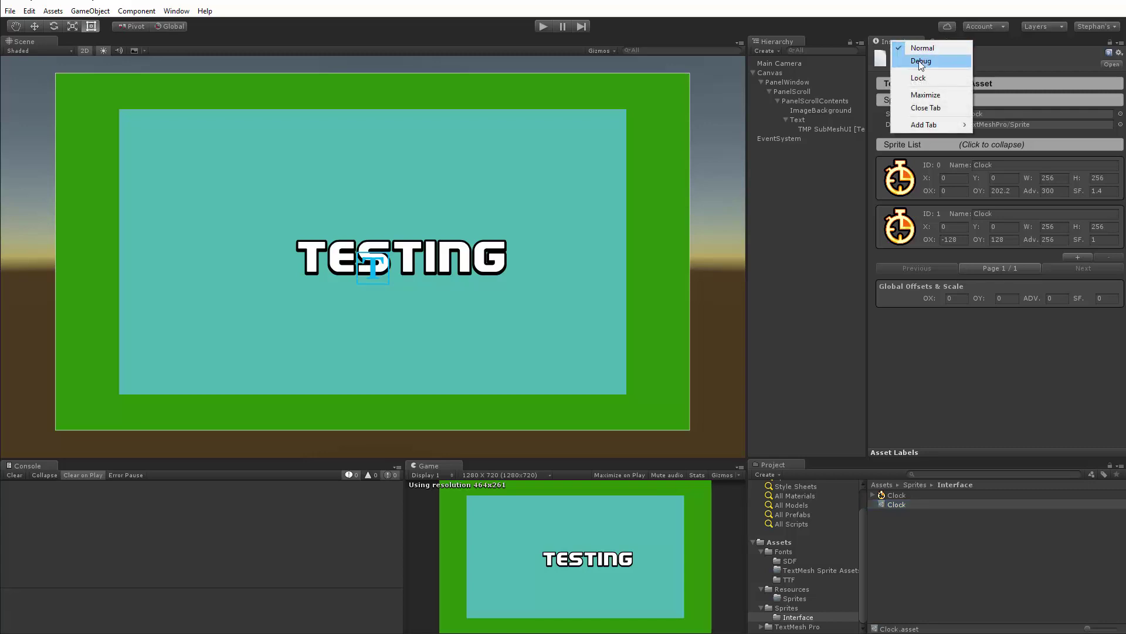
click(921, 62)
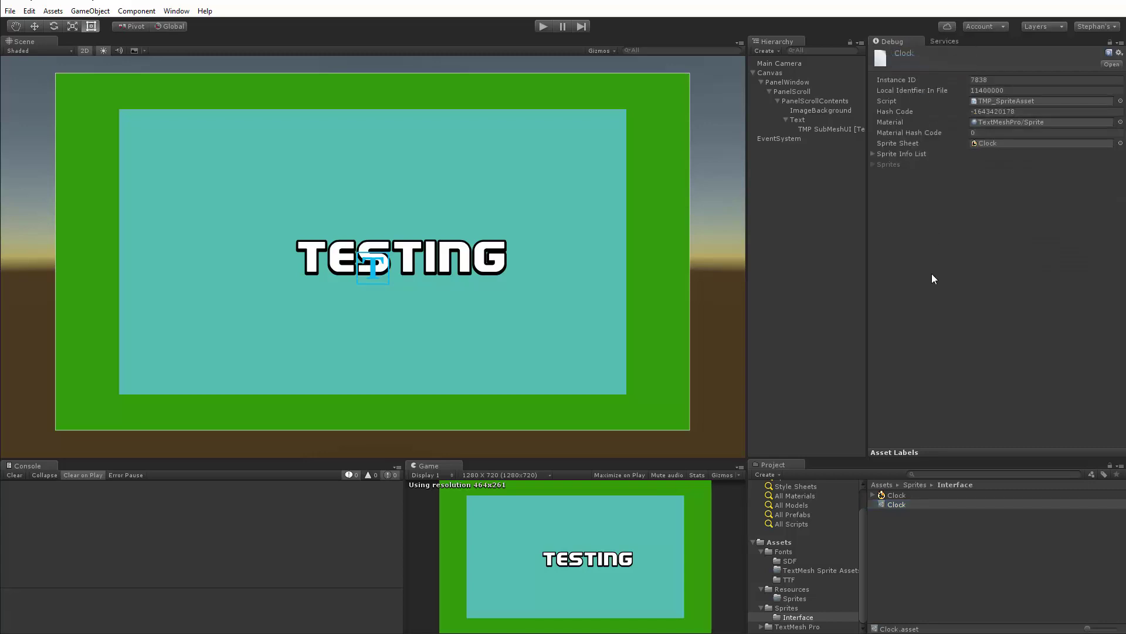
click(873, 154)
click(881, 175)
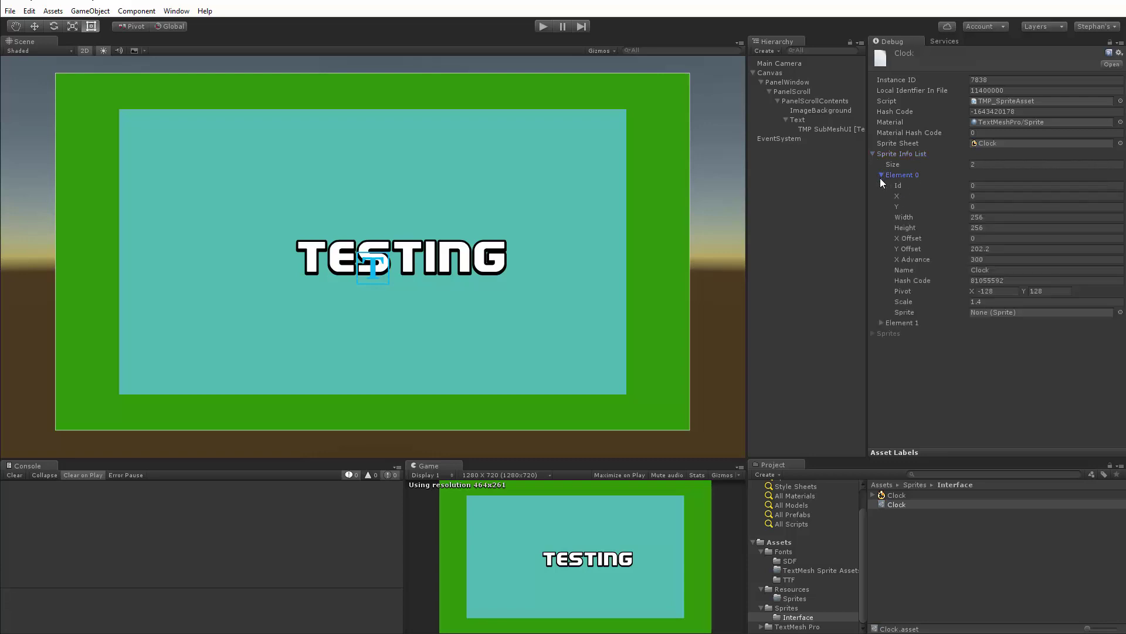
click(881, 322)
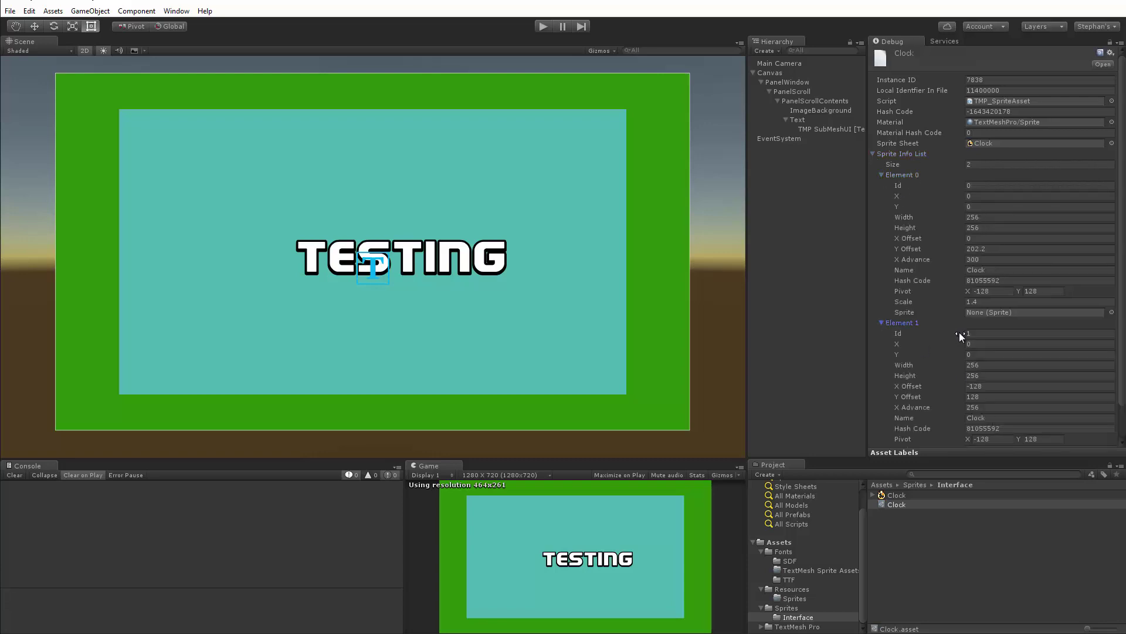
scroll(974, 432, down, 3)
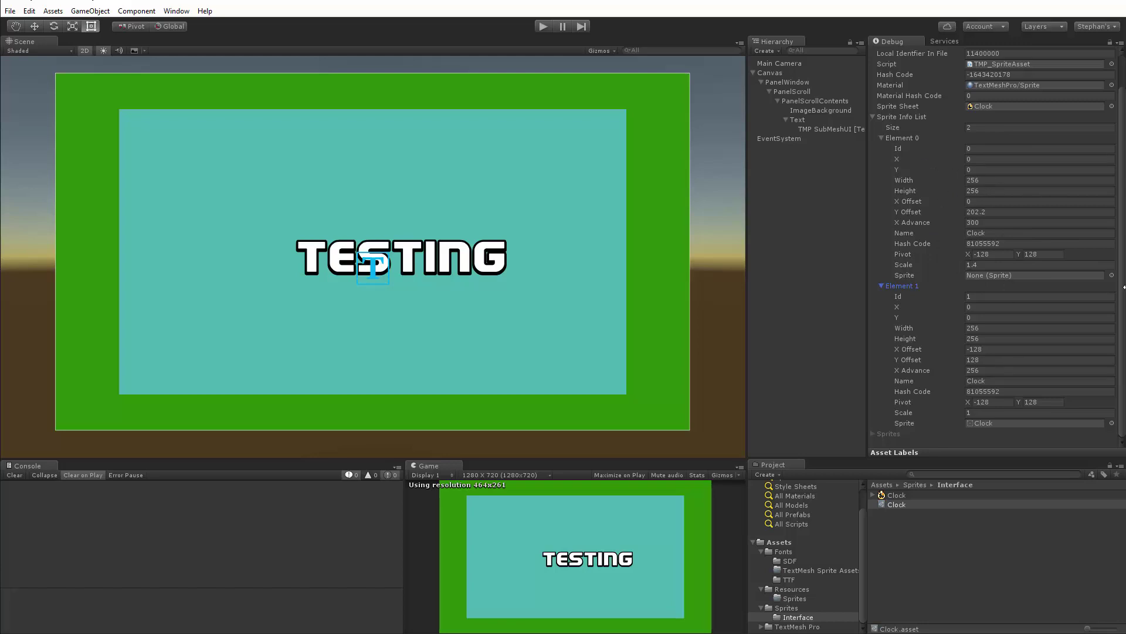
- Set Element 0's Sprite field to Clock, then collapse both elements
click(1112, 275)
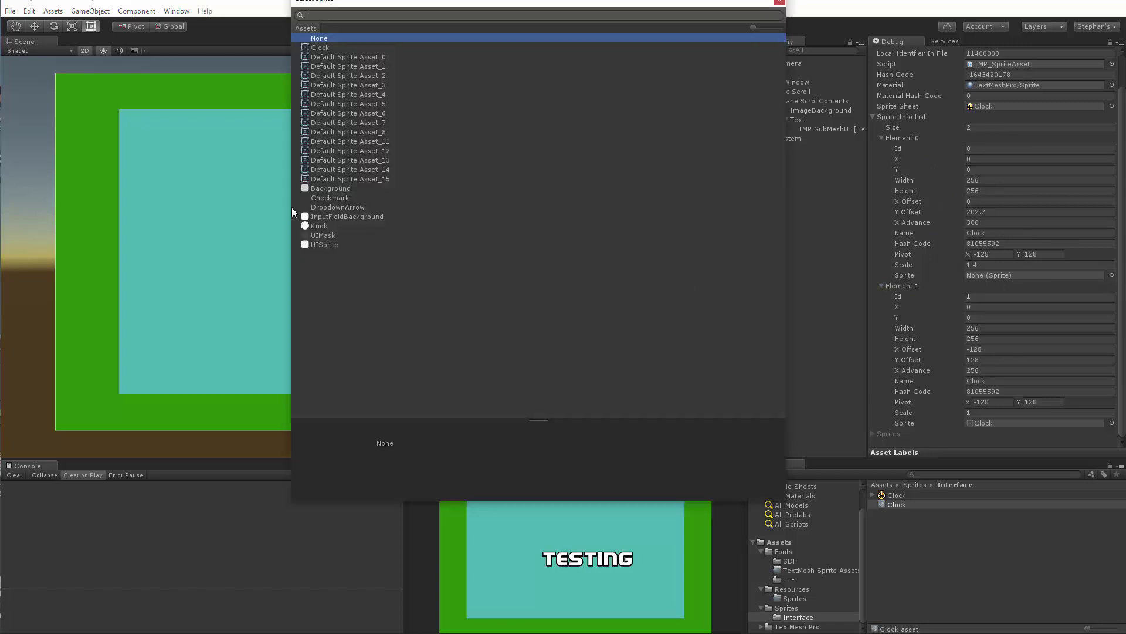
click(320, 47)
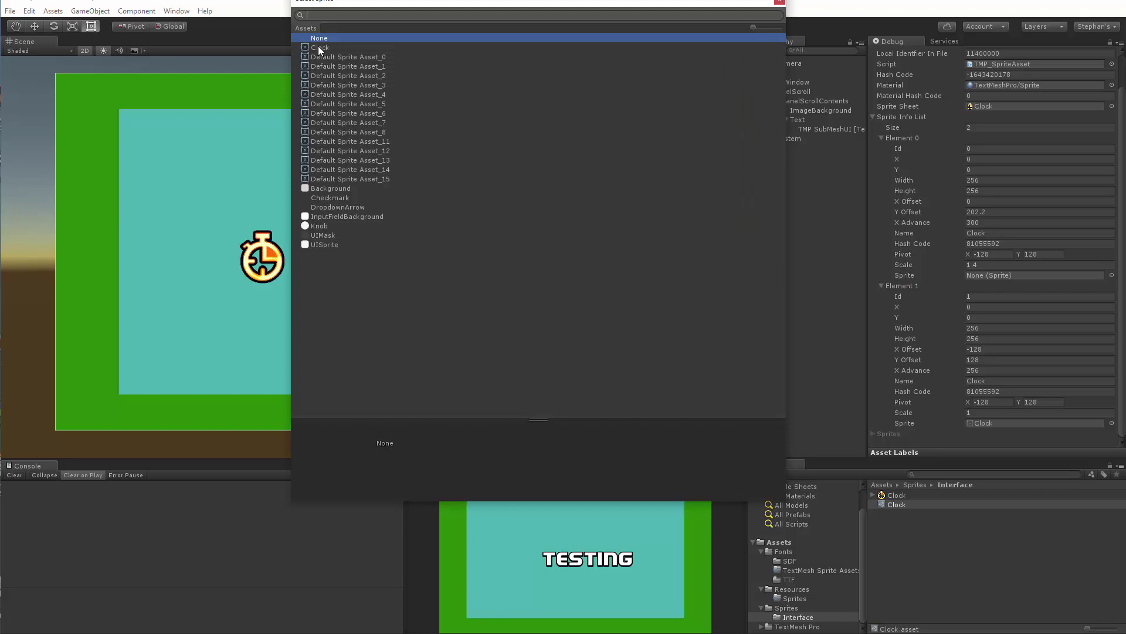
click(781, 2)
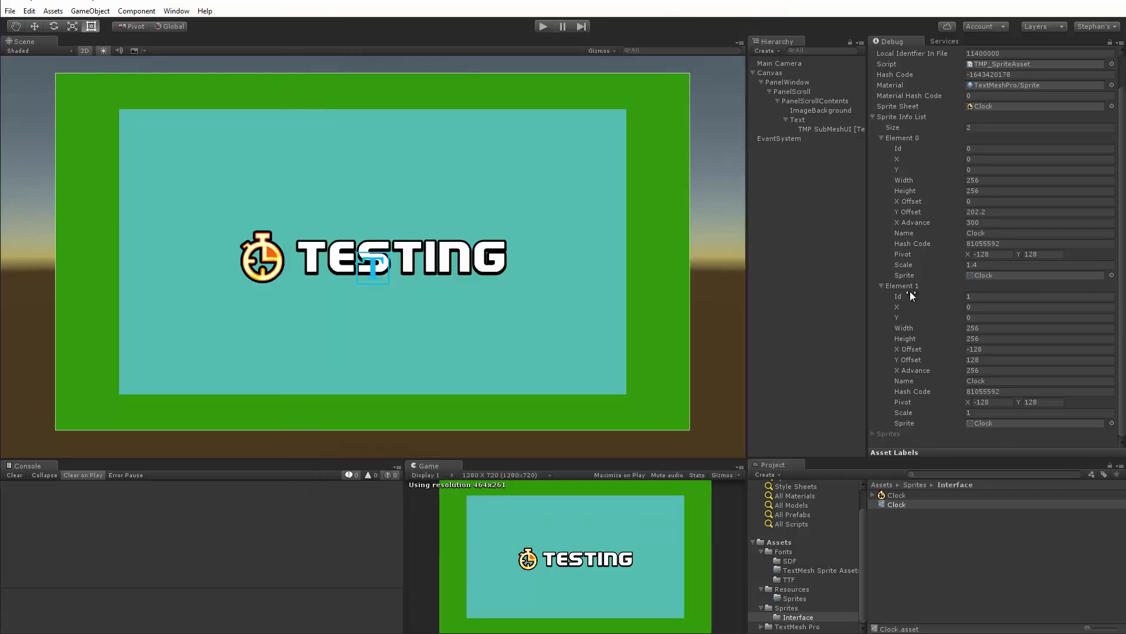
click(882, 139)
click(881, 186)
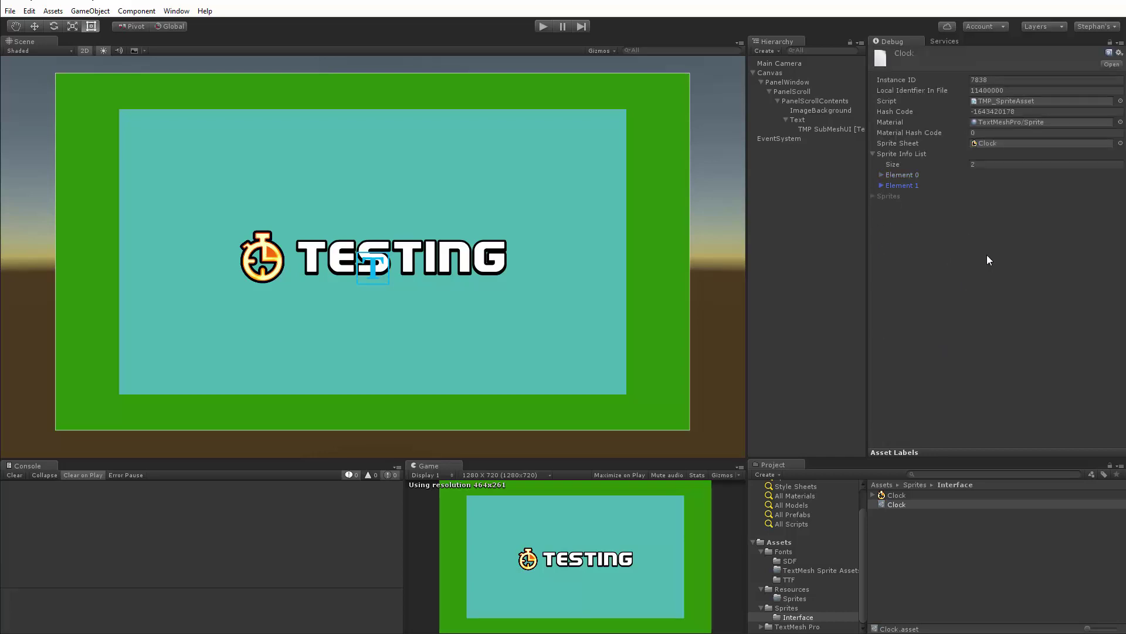
- Return the Inspector to Normal view and remove sprite entry ID 1
right_click(895, 41)
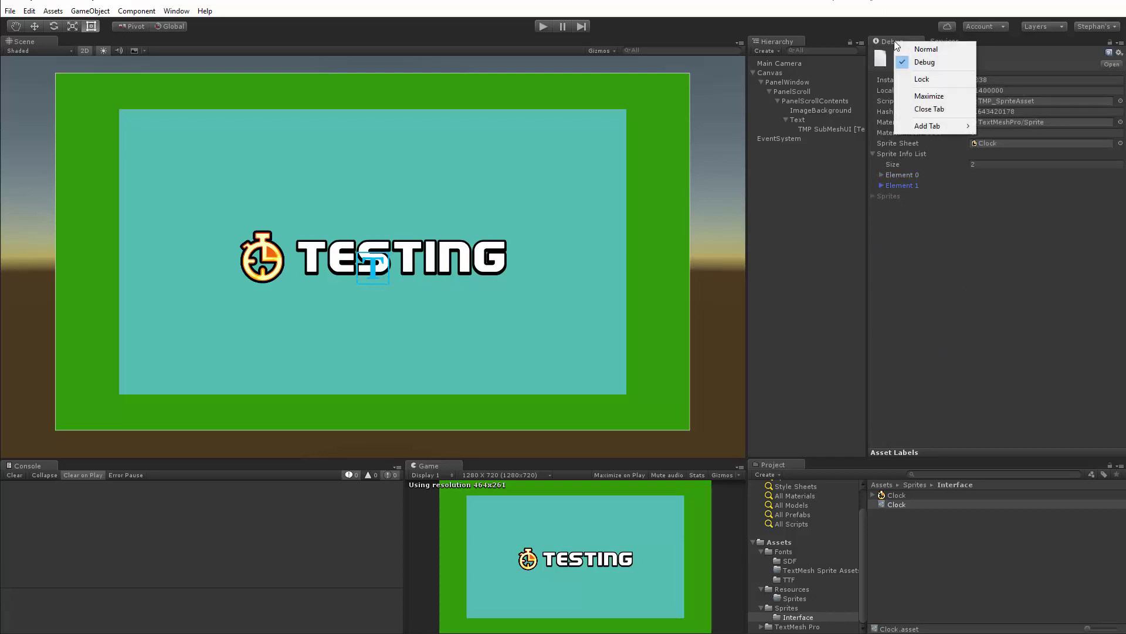
click(904, 47)
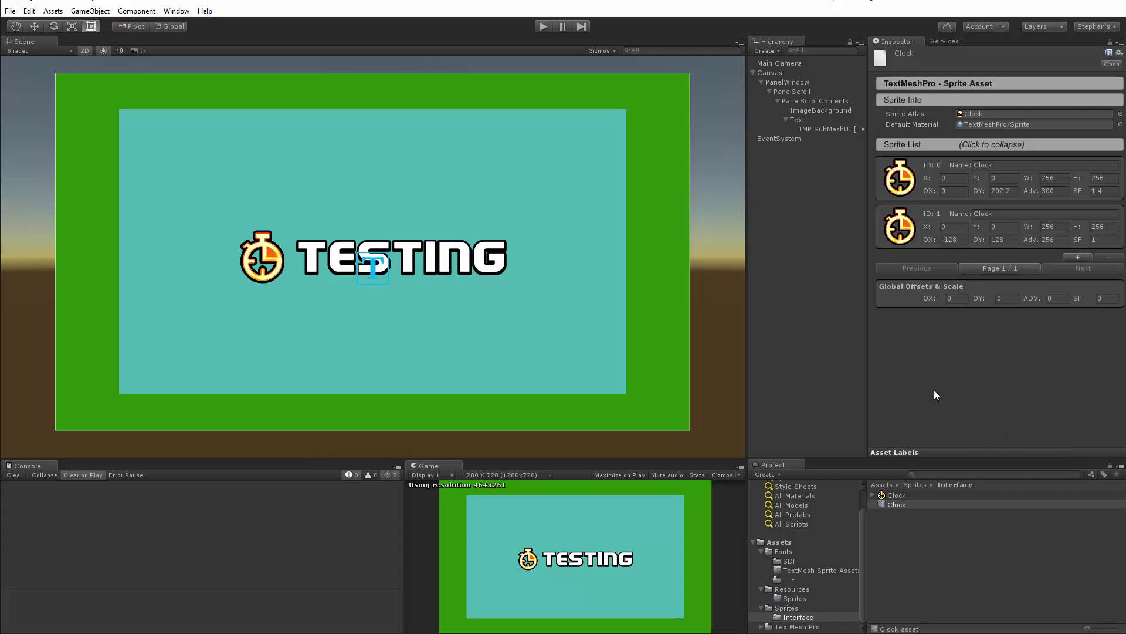
click(908, 227)
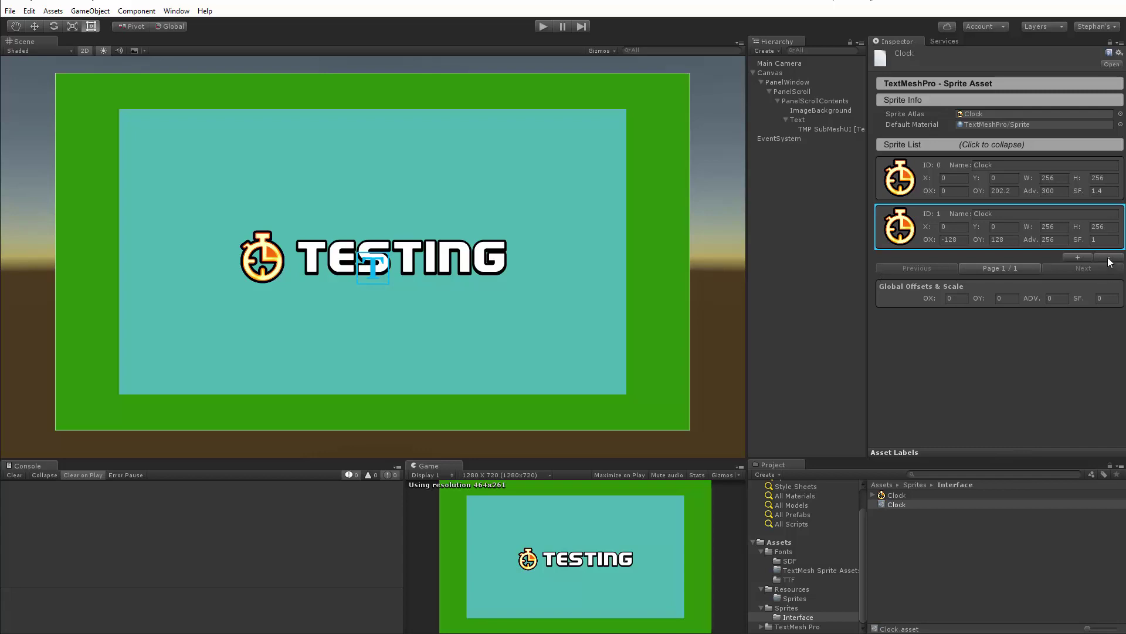
click(1109, 258)
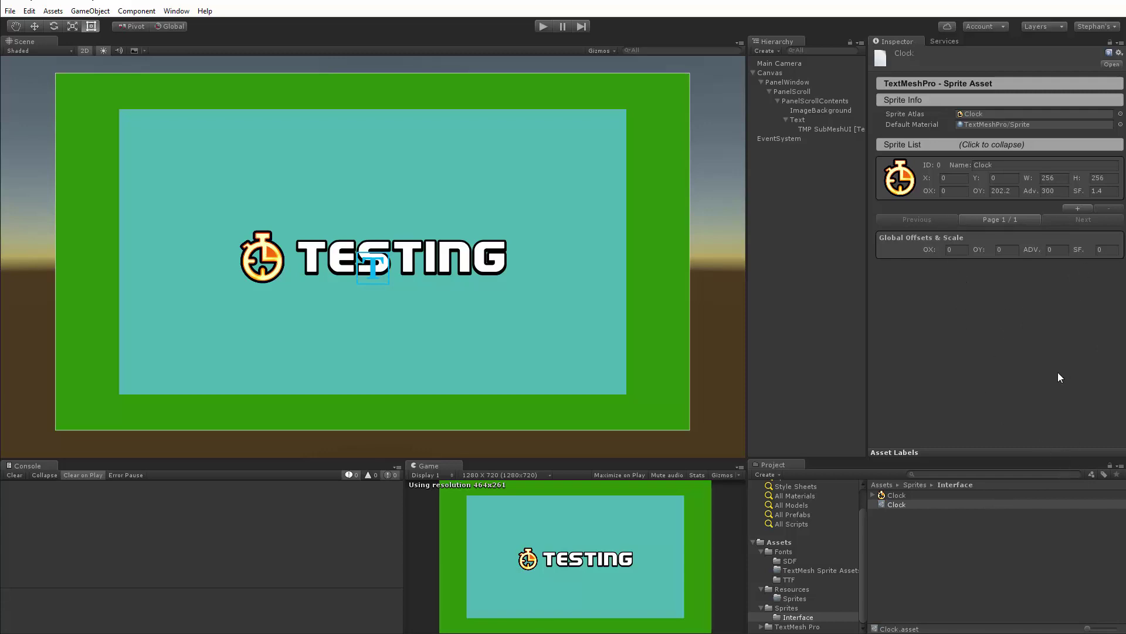
- Duplicate sprite entry ID 0 as Clock_Big with a scale factor of 2
click(906, 176)
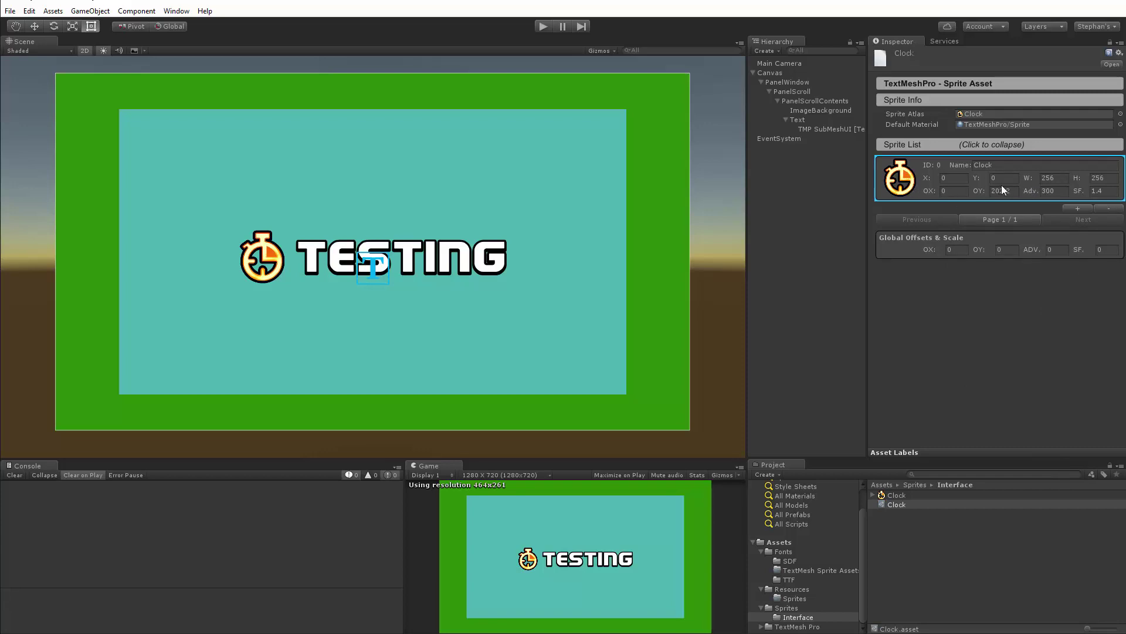
click(1080, 210)
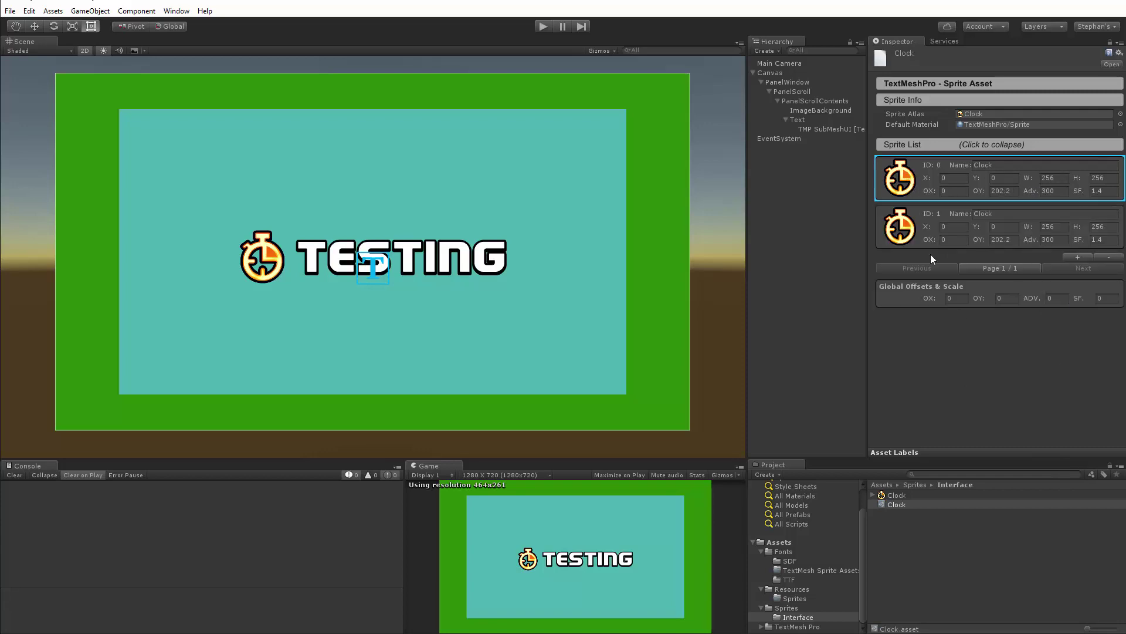
click(1006, 213)
text(_Big)
click(1015, 342)
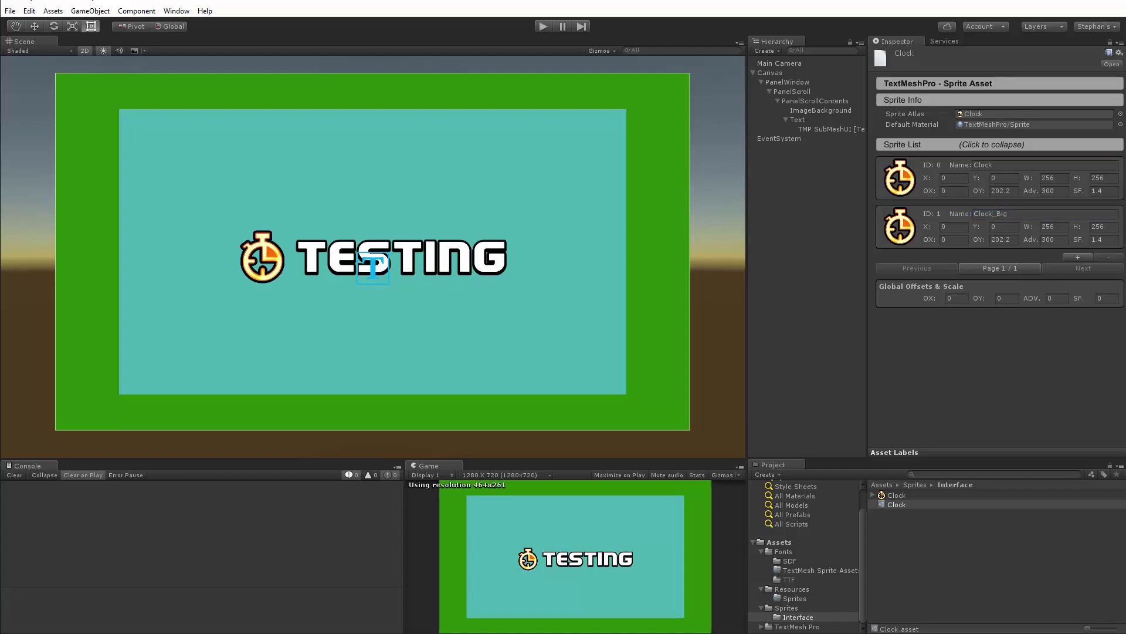
click(1108, 241)
text(2)
click(1045, 375)
- Edit the Text object's sprite tag from name="Clock" to name="Clock_Big" so the larger stopwatch shows
click(791, 117)
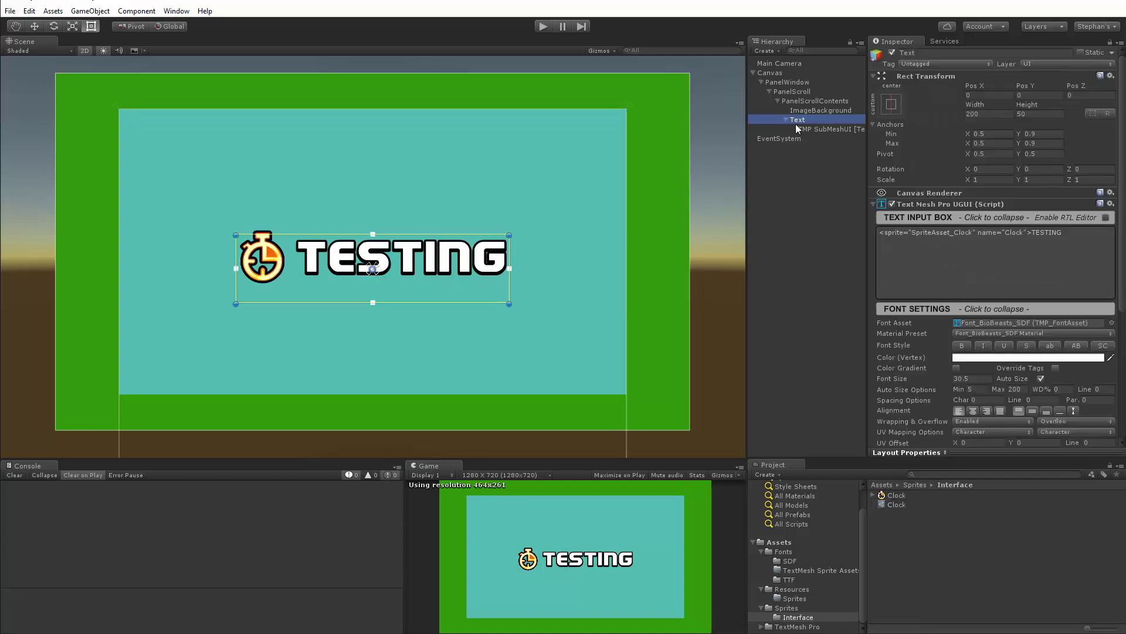
click(1027, 233)
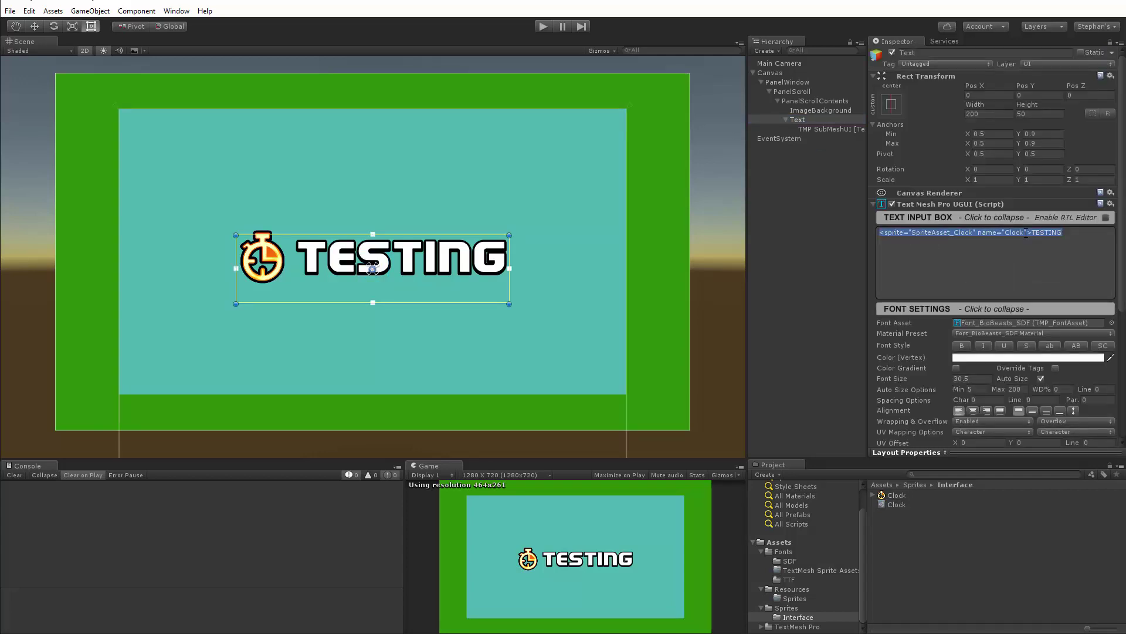
click(1025, 233)
text(_Big)
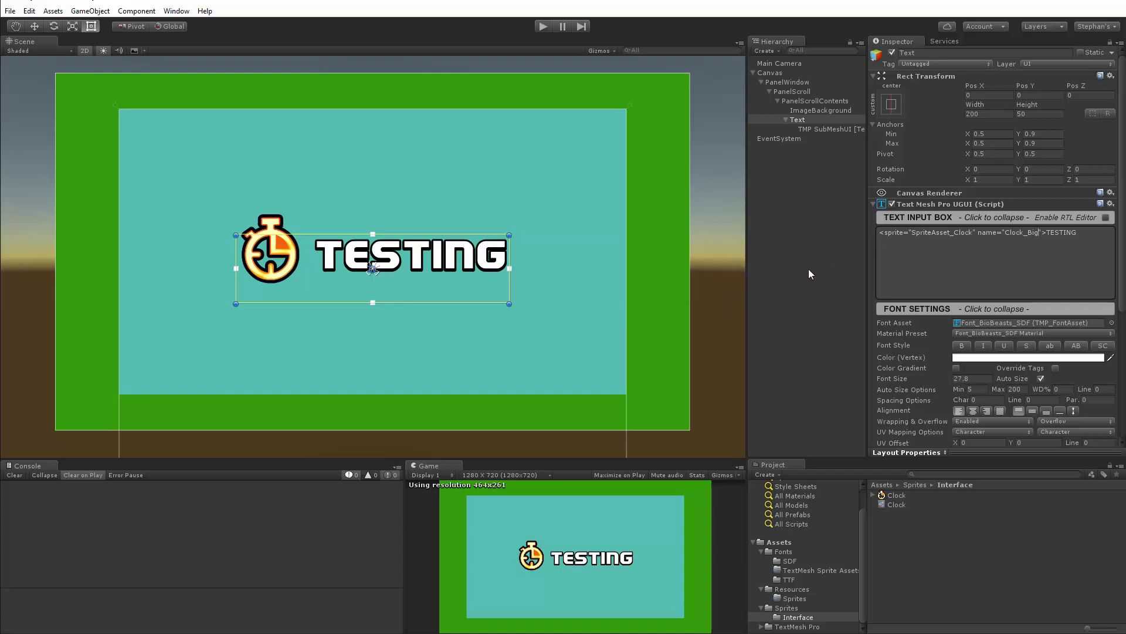
click(784, 298)
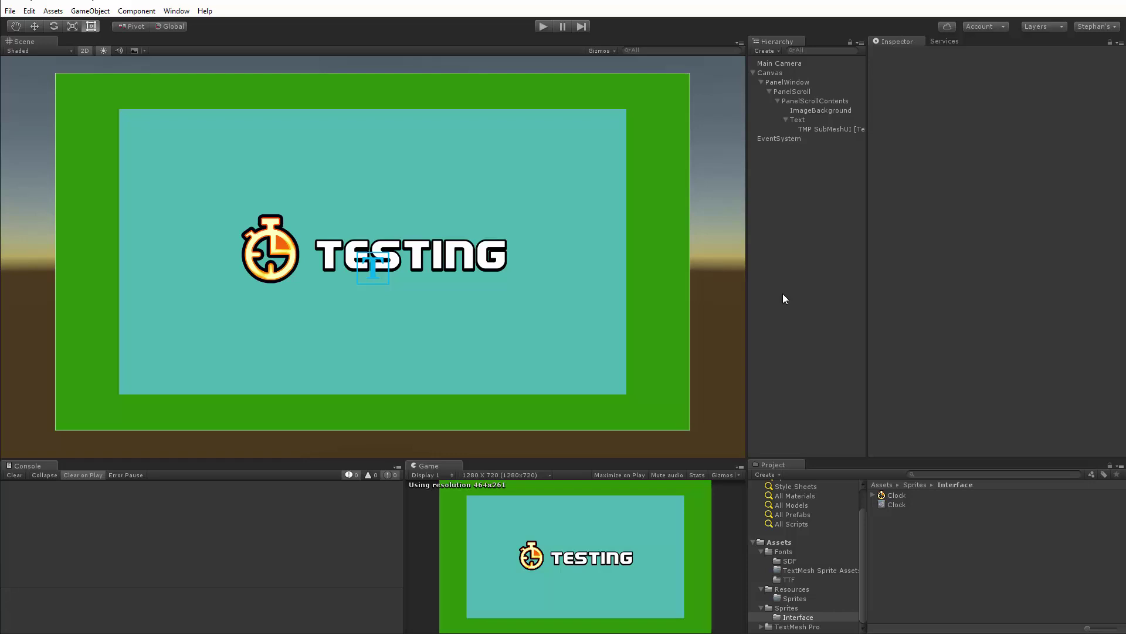
click(797, 121)
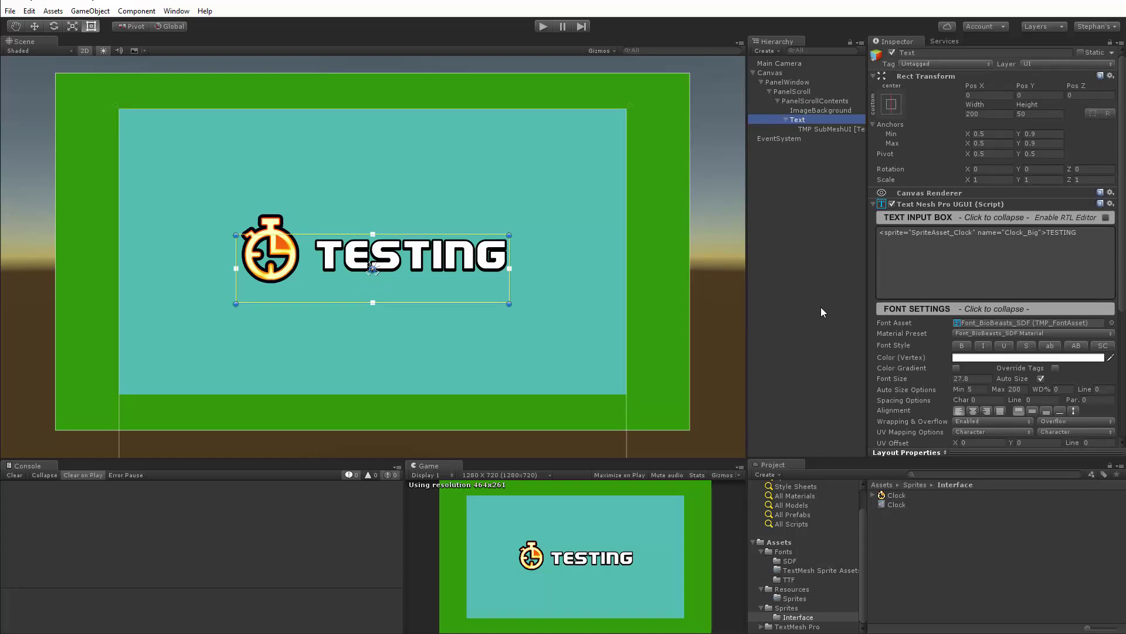